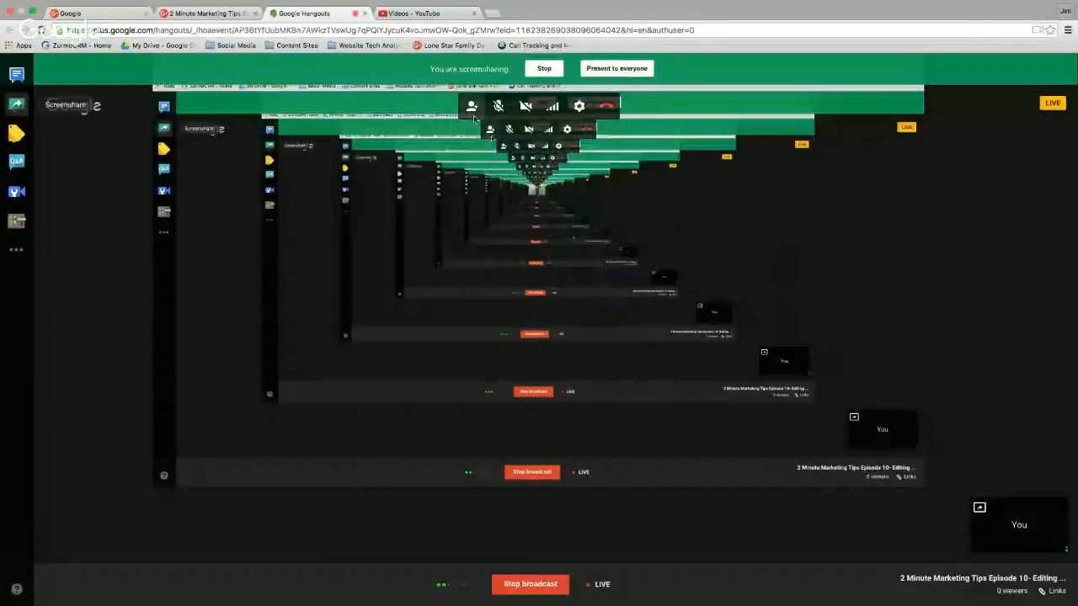
Open the "2 Minute Marketing Tips Episode 9" video for editing from the YouTube Creator Studio video list.
click(430, 14)
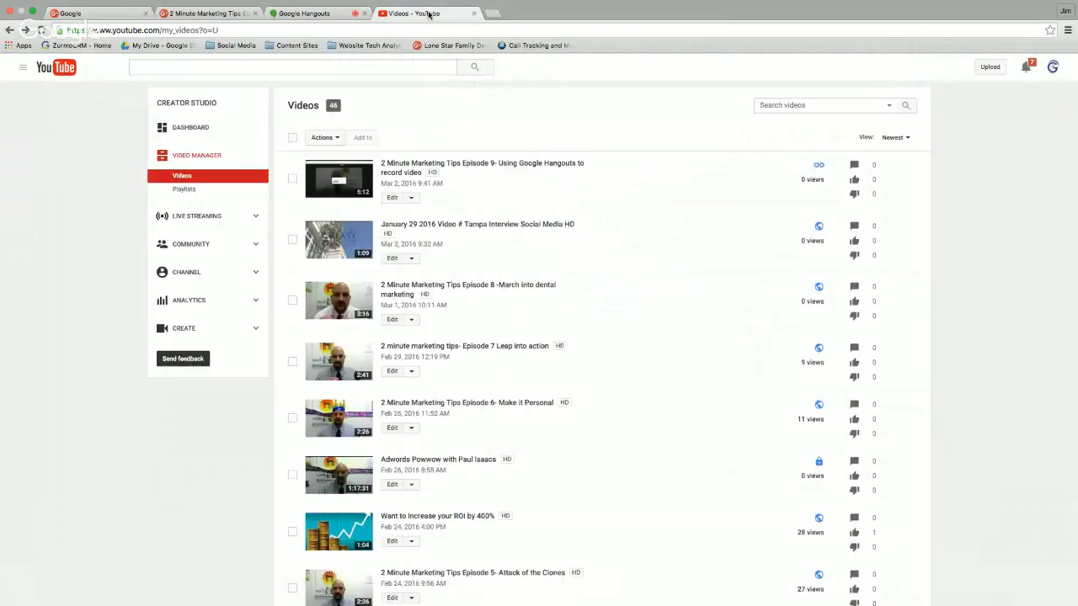
click(1055, 71)
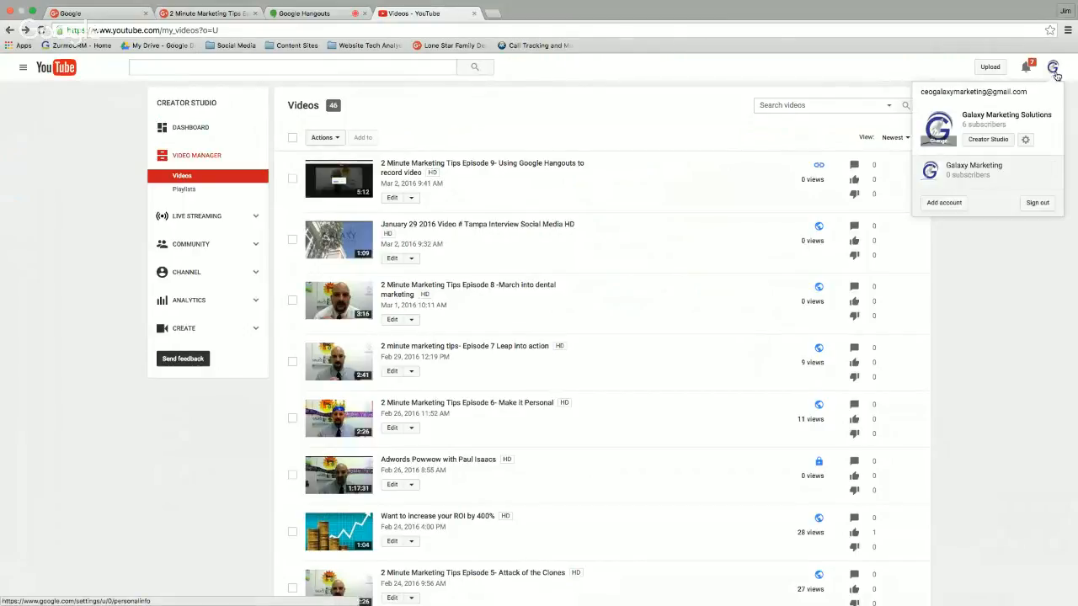
click(990, 140)
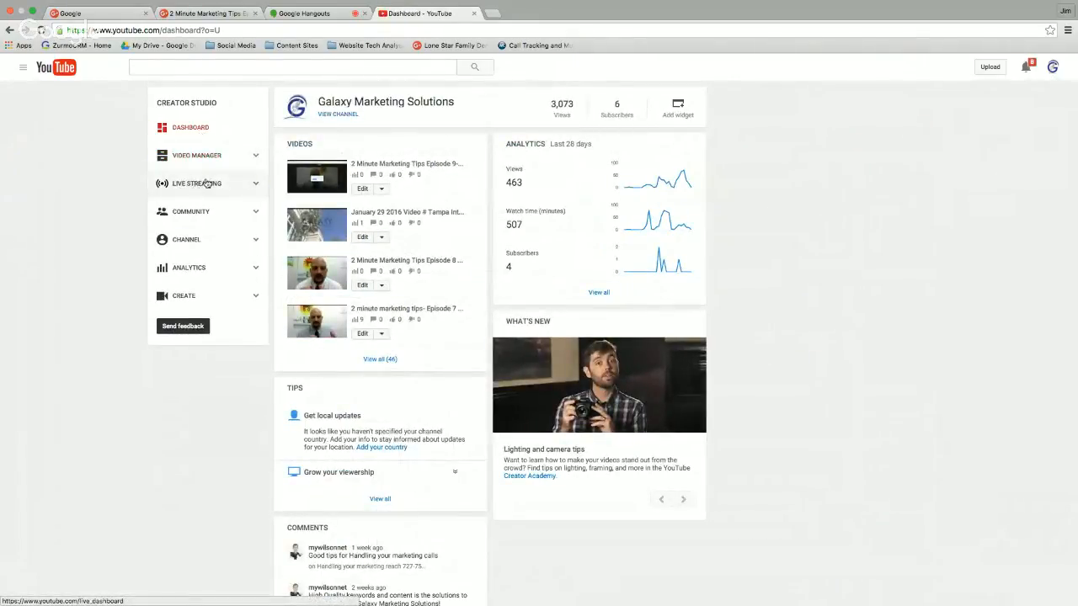
click(196, 159)
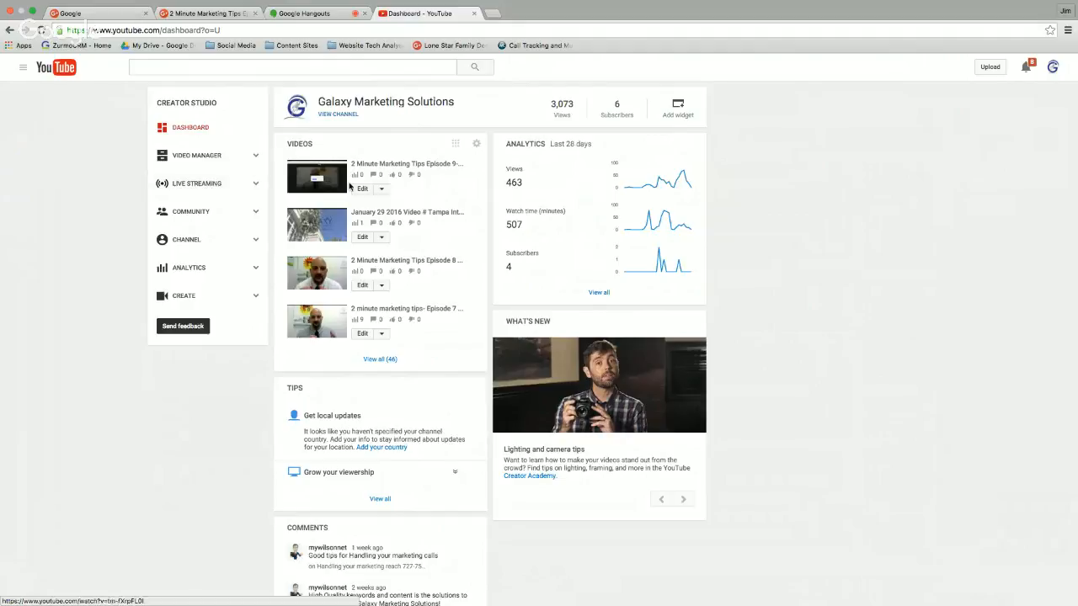
click(211, 157)
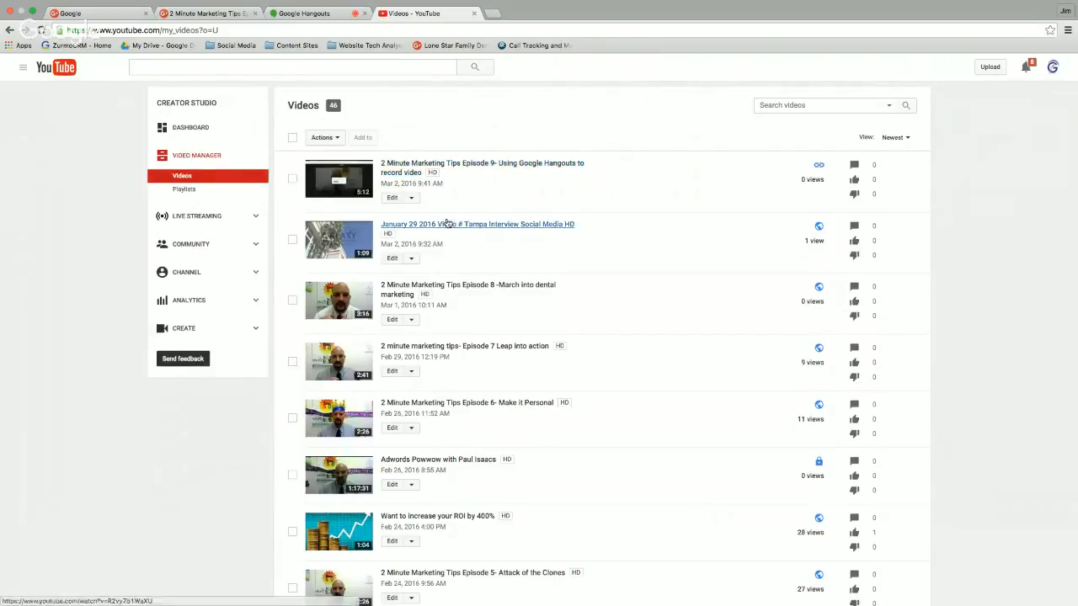
click(393, 199)
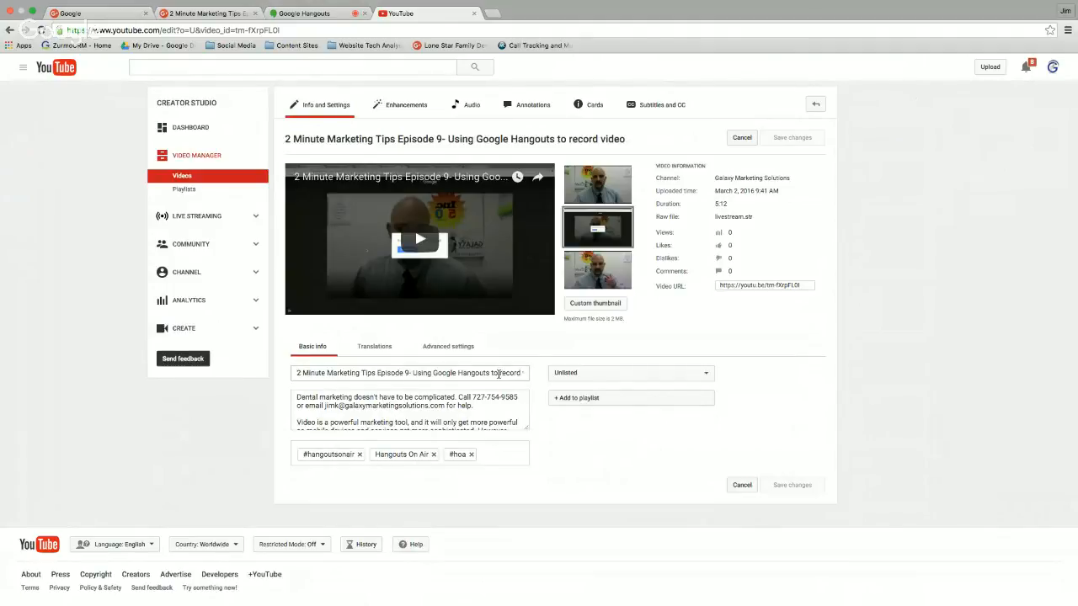
Review the video's title and read through its description in the basic info.
click(294, 373)
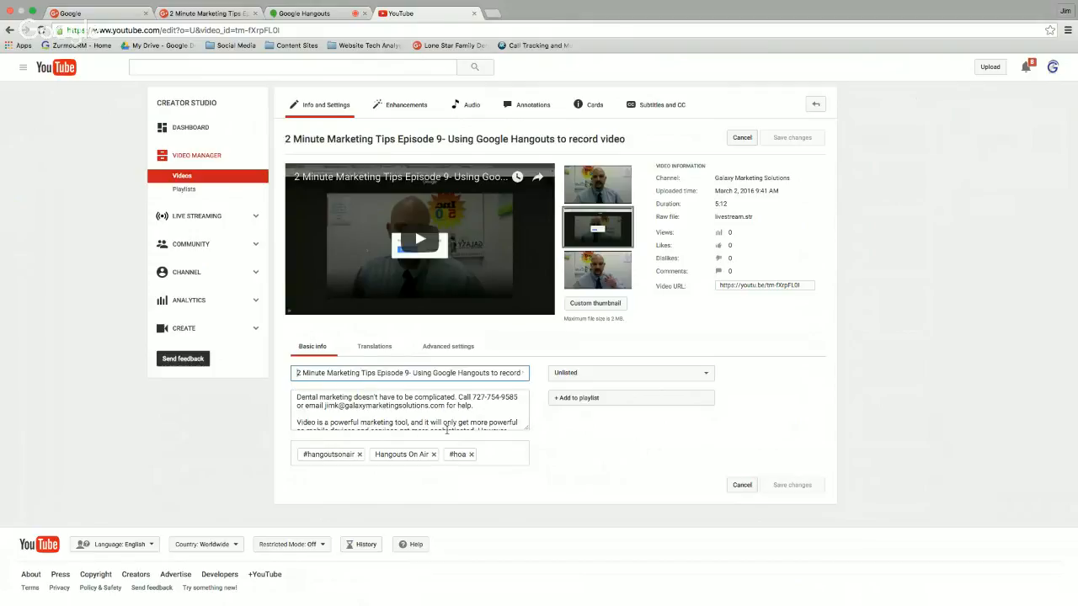
scroll(360, 411, down, 5)
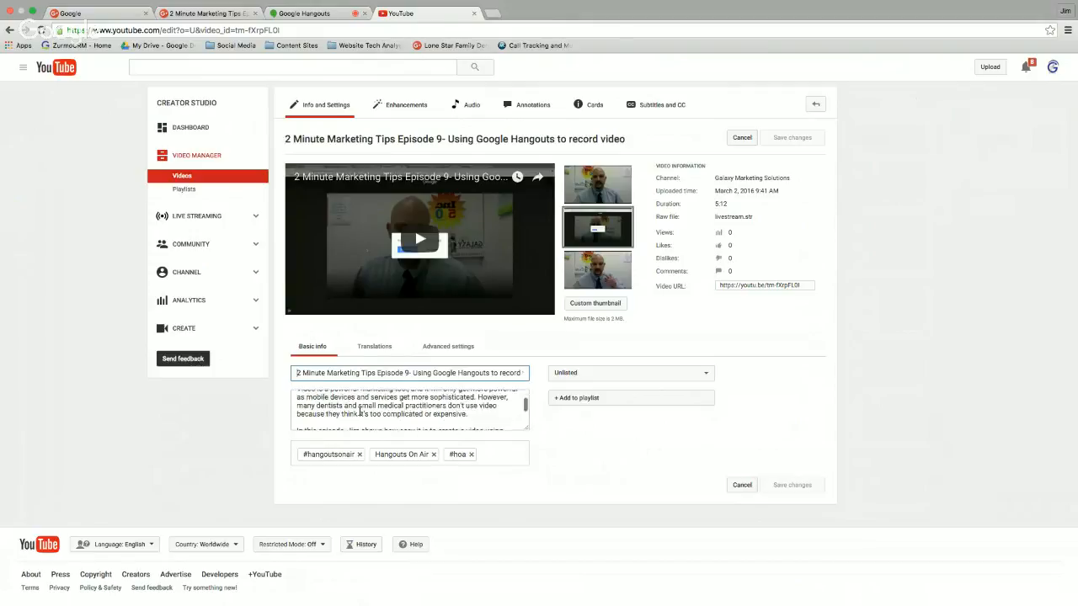
scroll(360, 414, up, 5)
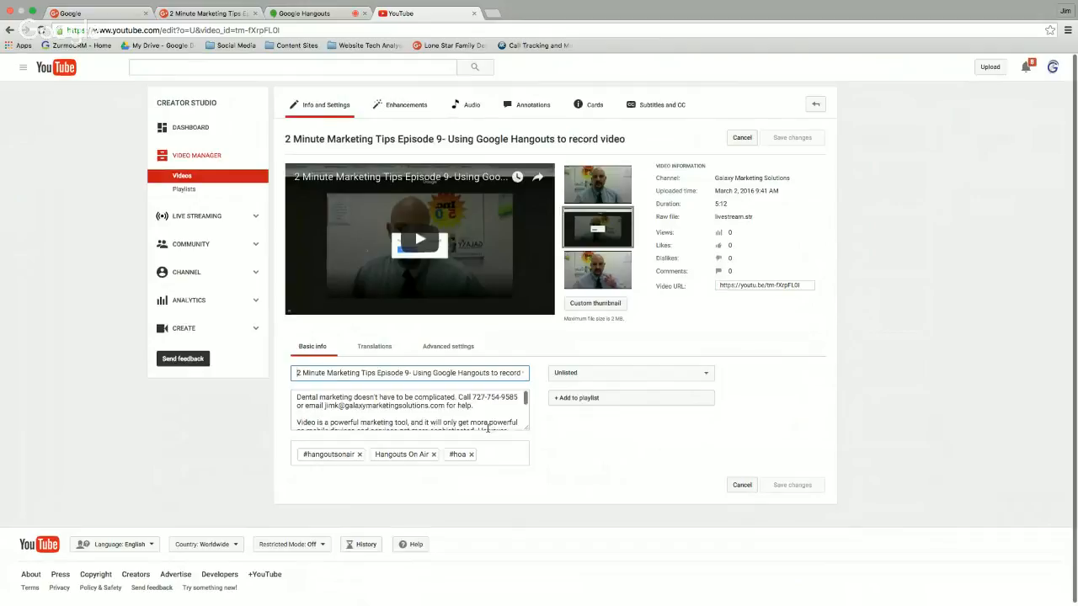
scroll(488, 427, down, 5)
scroll(472, 426, up, 5)
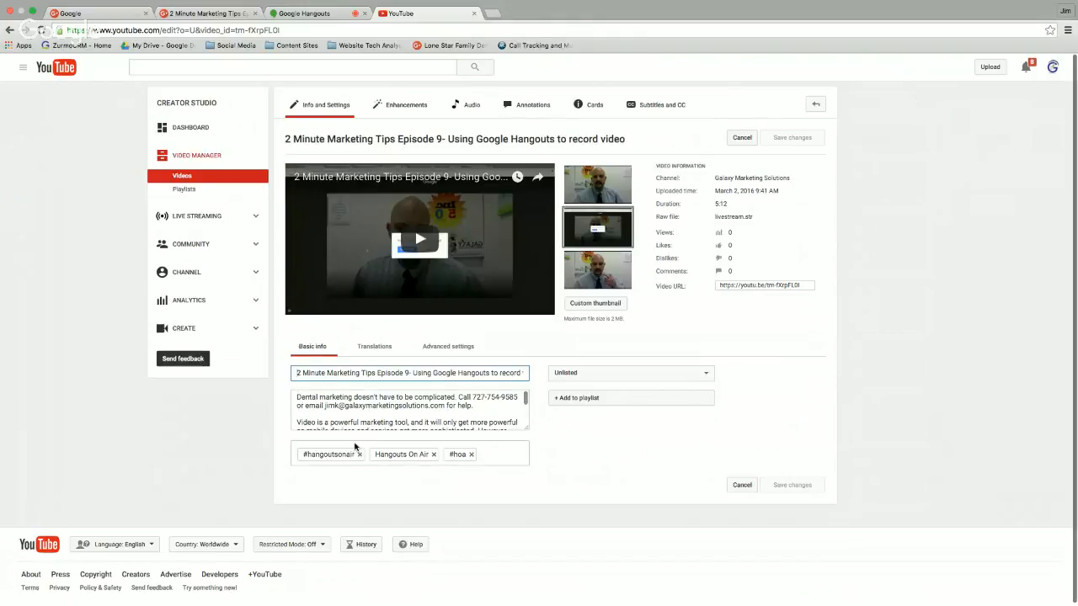
Replace the video's three existing tags with marketing, dental marketing and videomarketing.
click(472, 454)
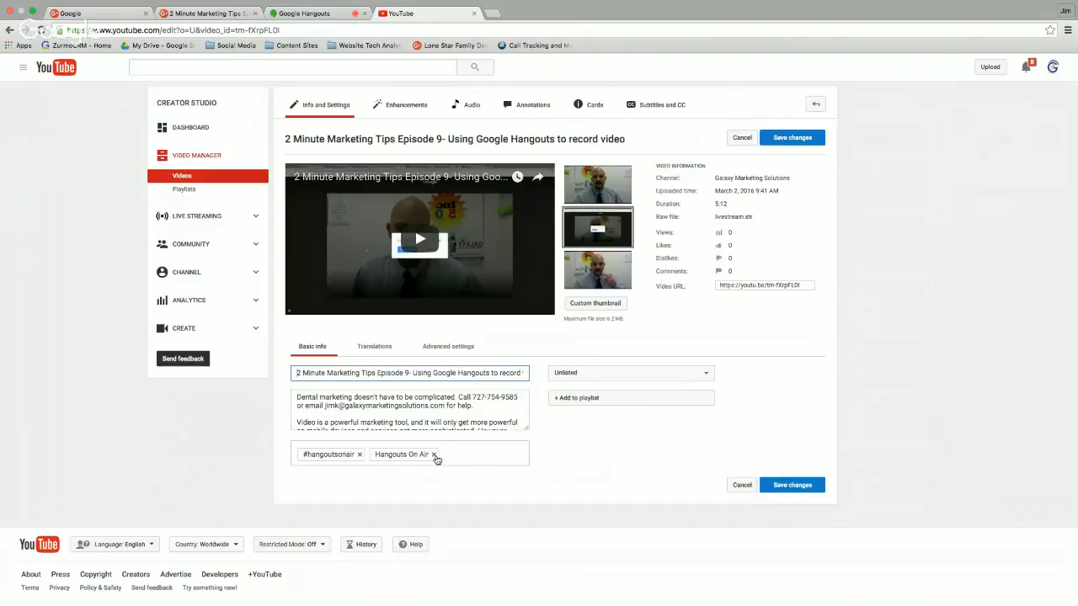
click(433, 455)
click(360, 455)
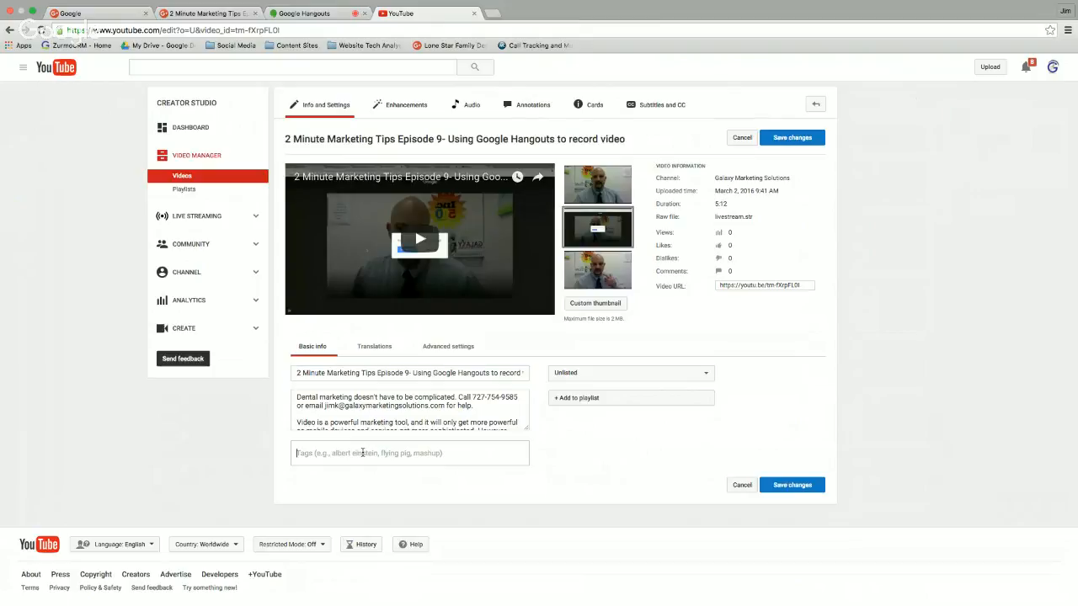
text(mark)
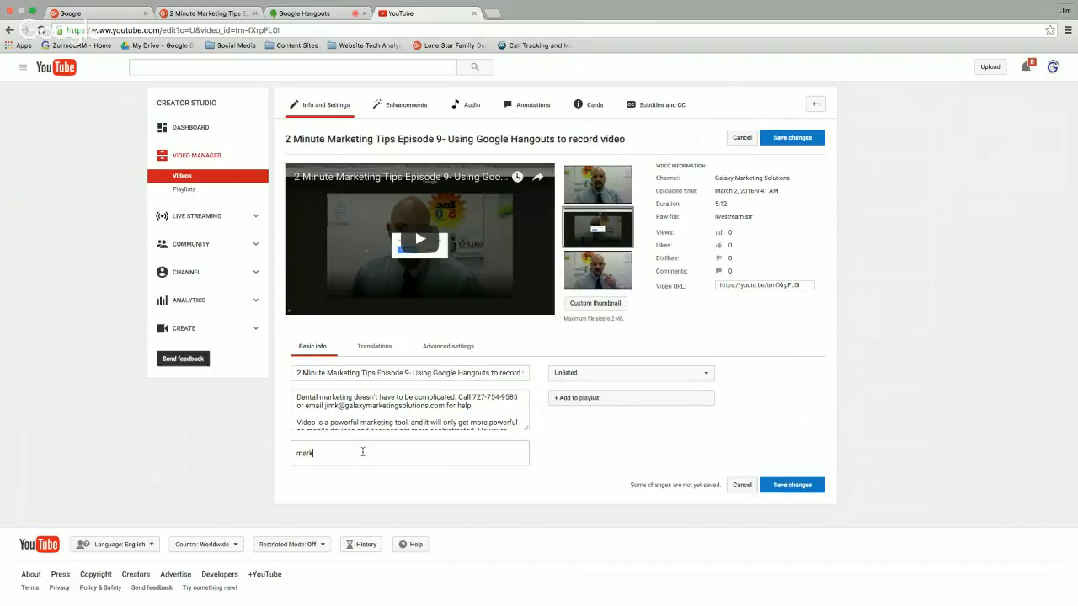
text(eting)
key(Return)
text(dental marketing)
key(Return)
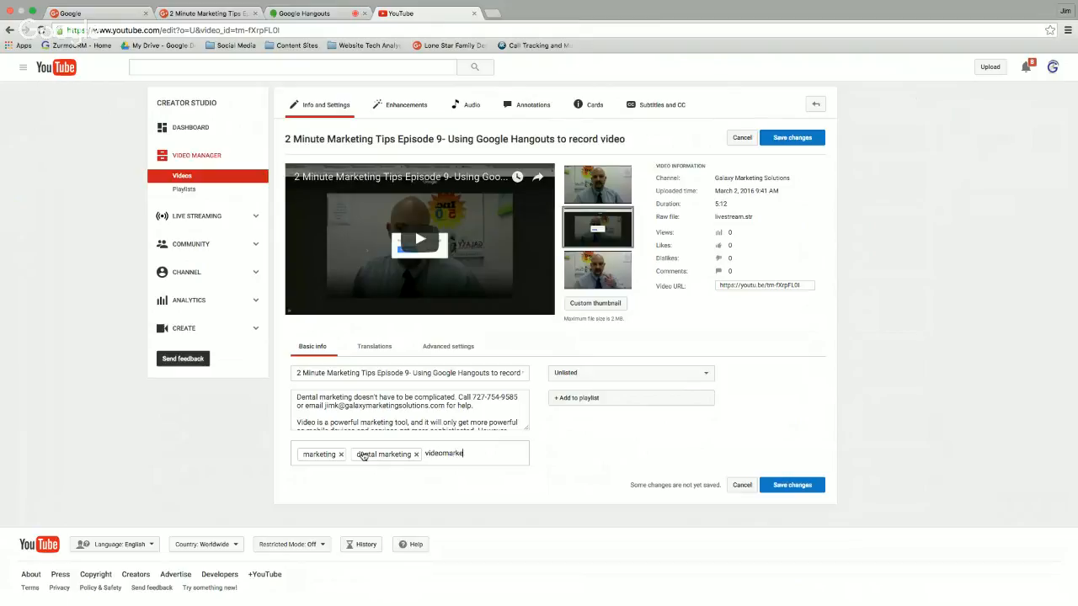
text(videomarketing,)
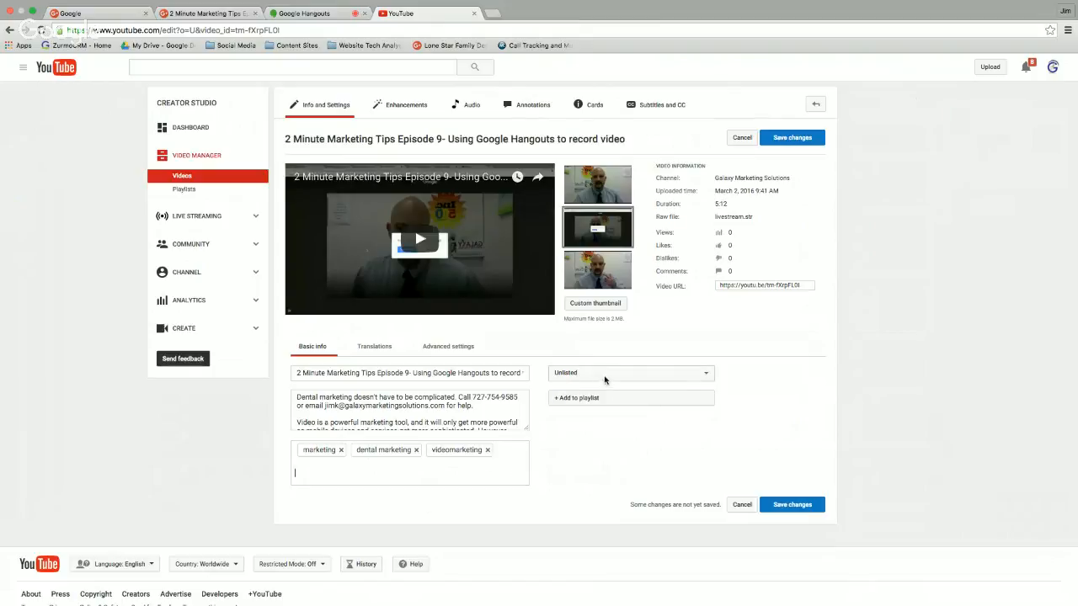
Examine the video's privacy options without changing the Unlisted setting.
click(706, 375)
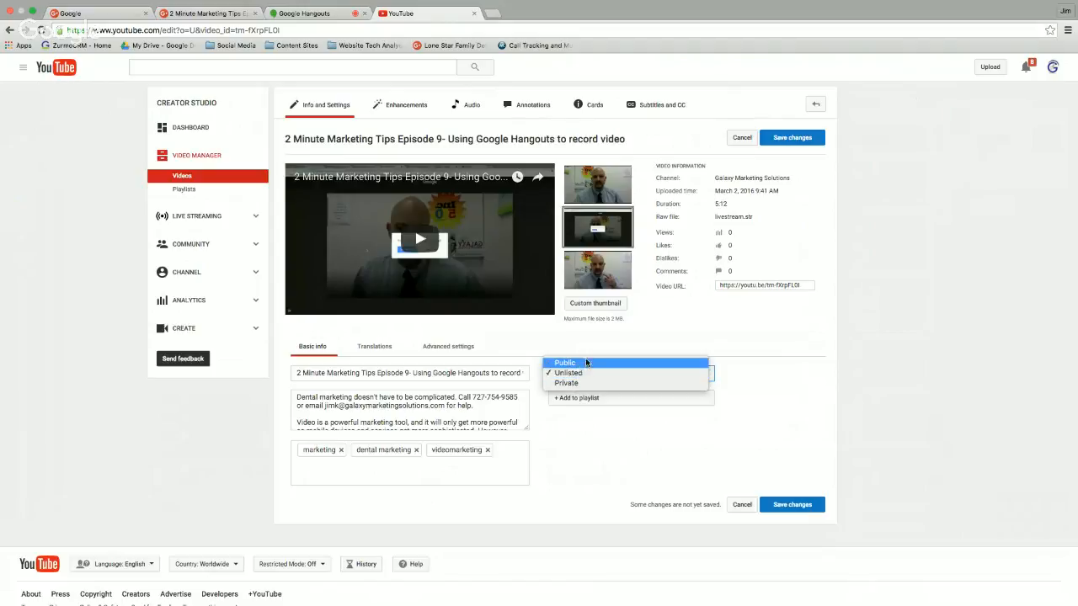
click(768, 398)
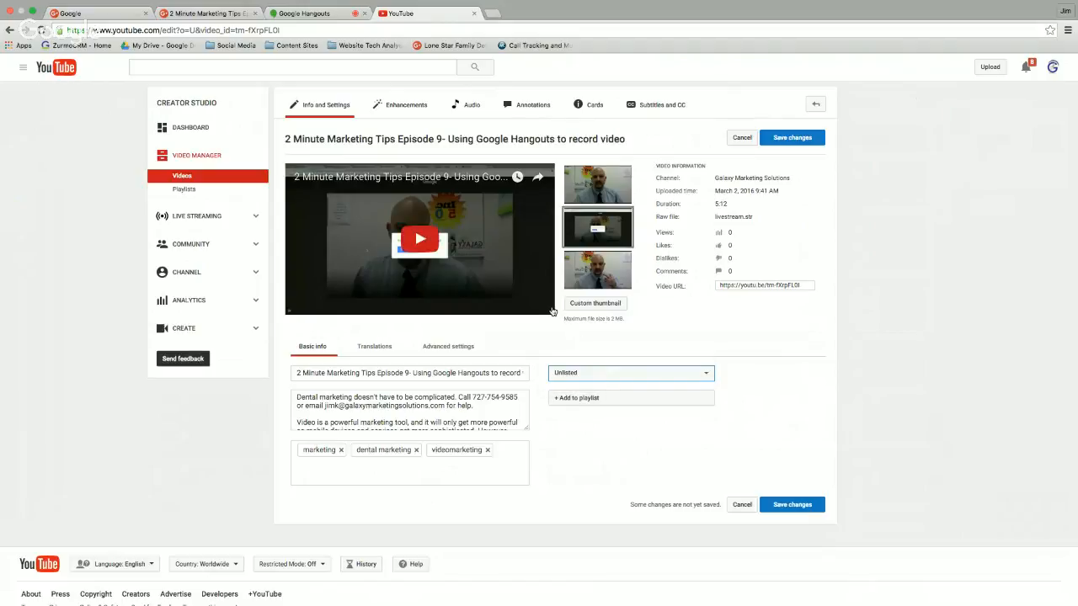
Upload "Galaxy Logo 2015 RFFYB ROCKET RBG.jpg" from the desktop's Logos and Design folder as the video's custom thumbnail.
click(601, 194)
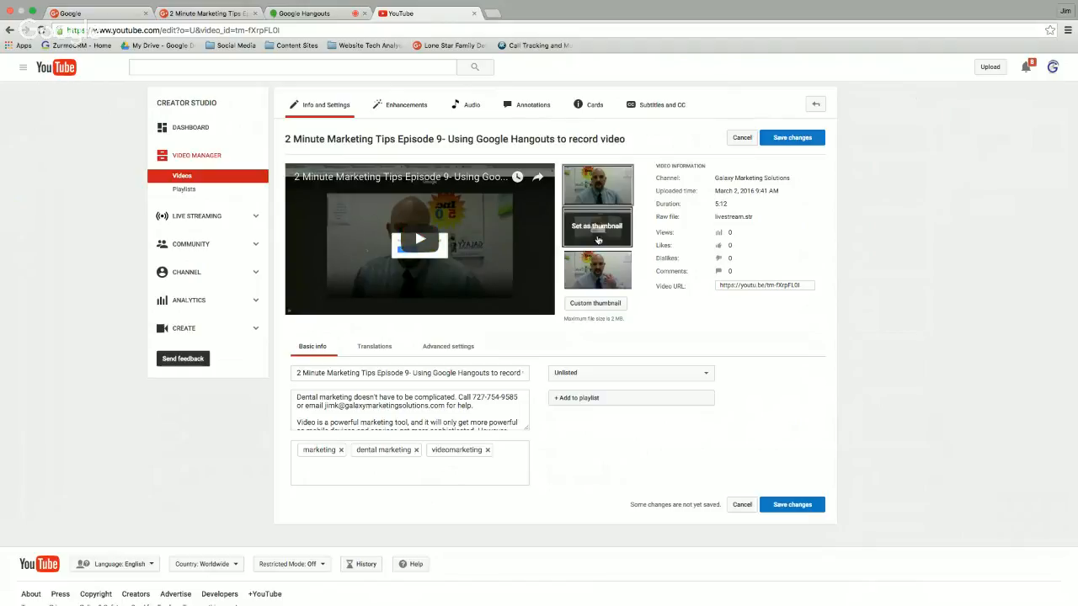
click(602, 305)
scroll(476, 154, down, 3)
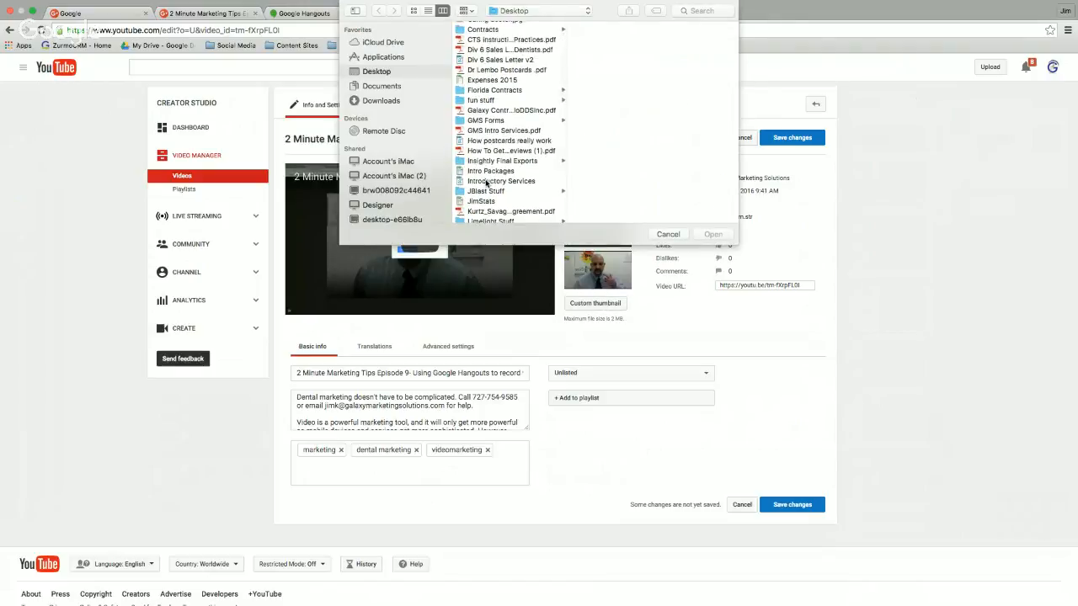
scroll(487, 183, down, 4)
scroll(486, 183, down, 2)
click(489, 130)
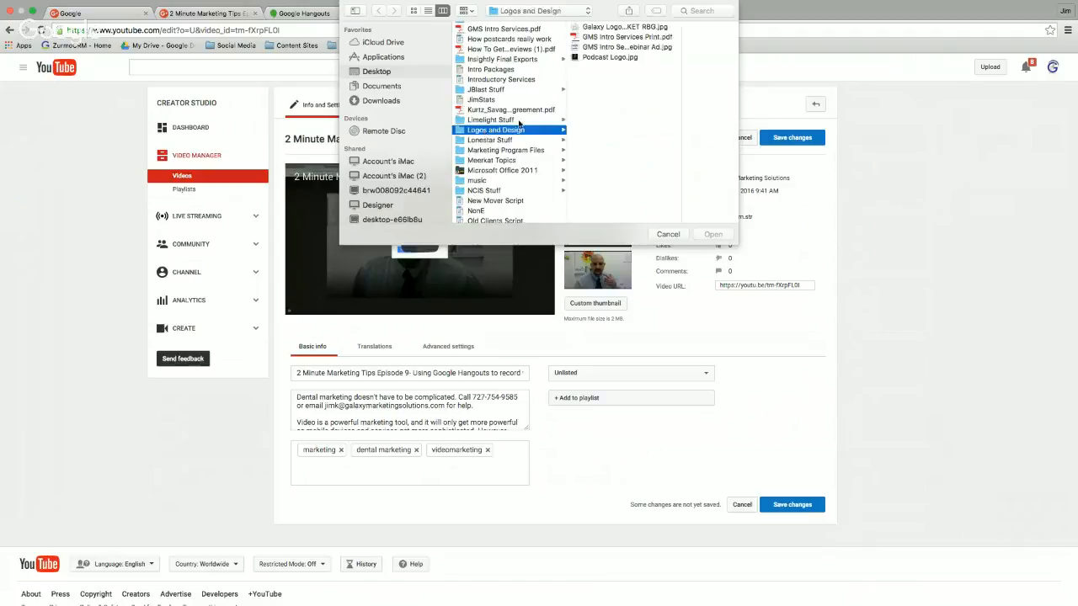
click(599, 27)
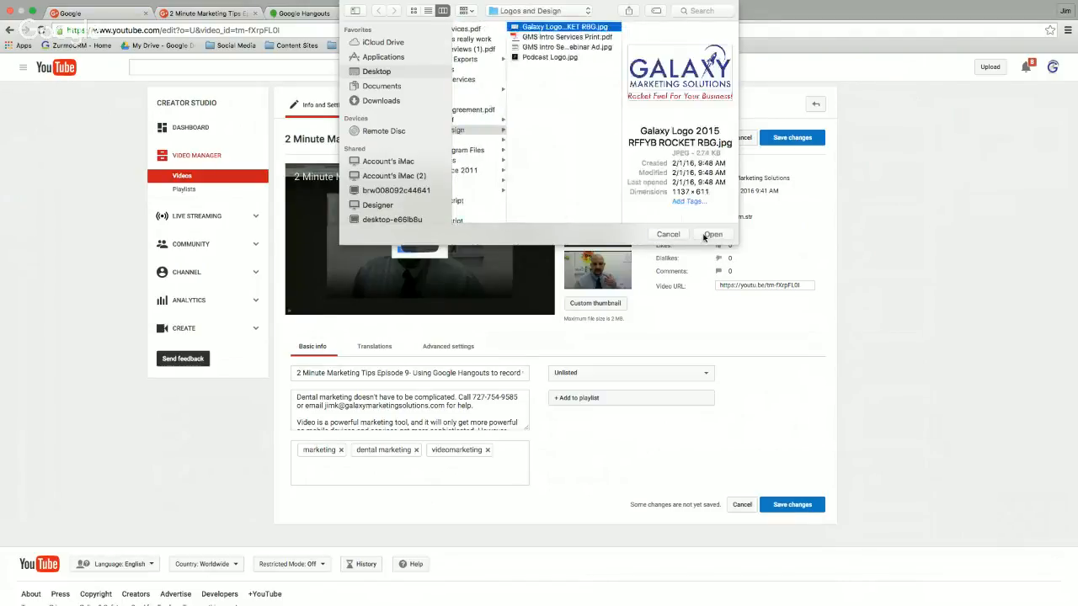
click(713, 234)
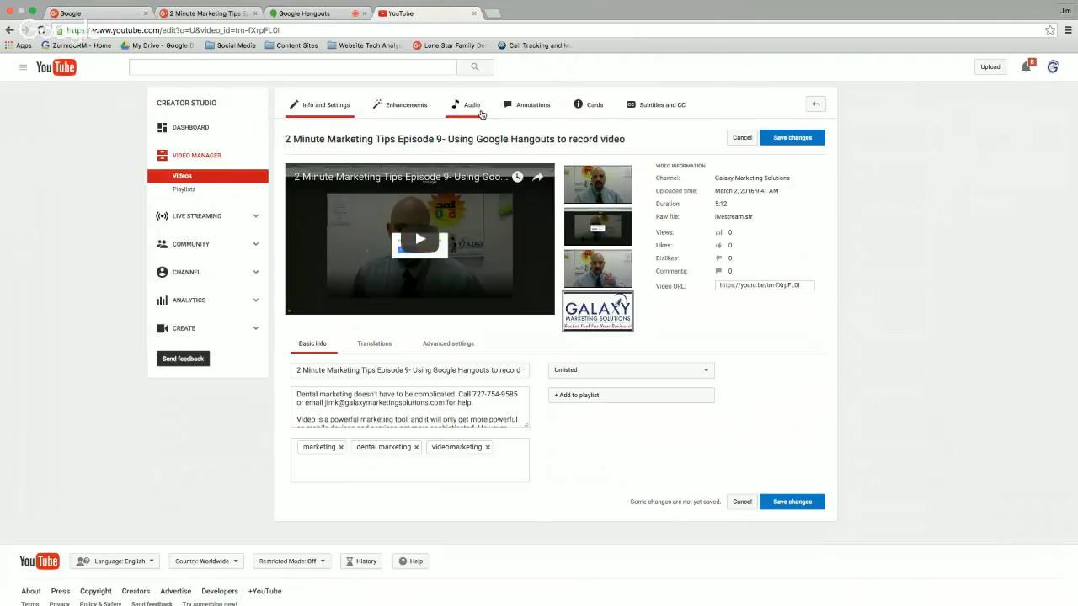
Save the changed tags and thumbnail, staying on the video's info page.
click(410, 107)
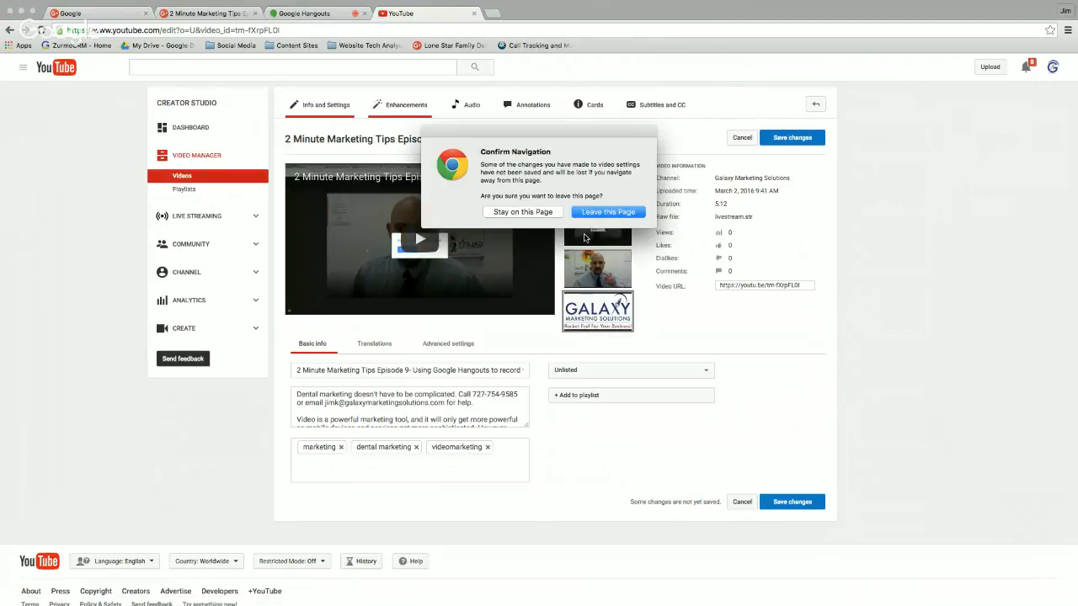
click(532, 213)
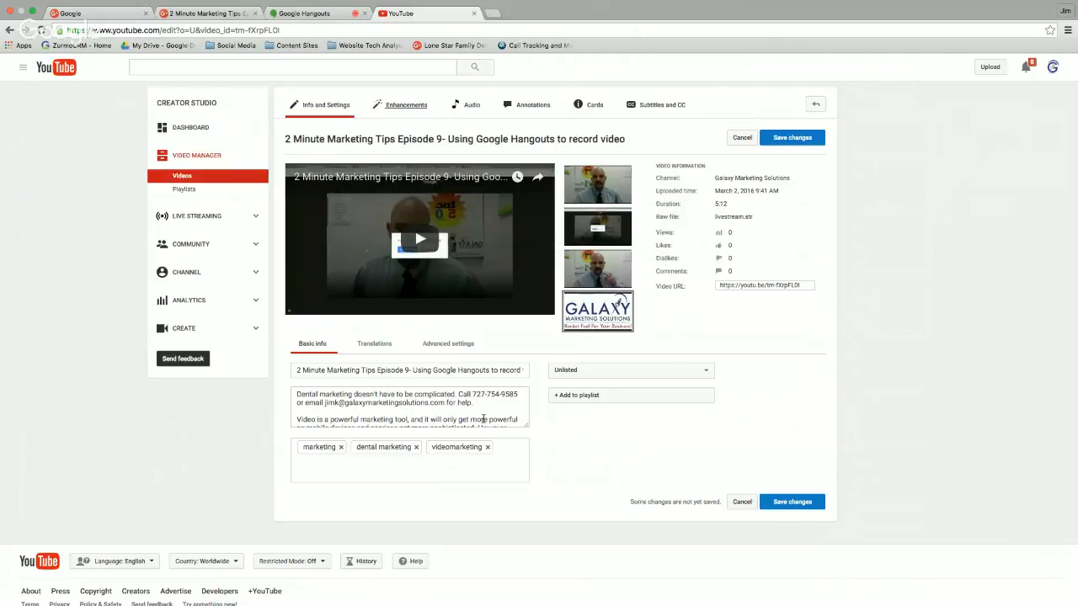
click(785, 139)
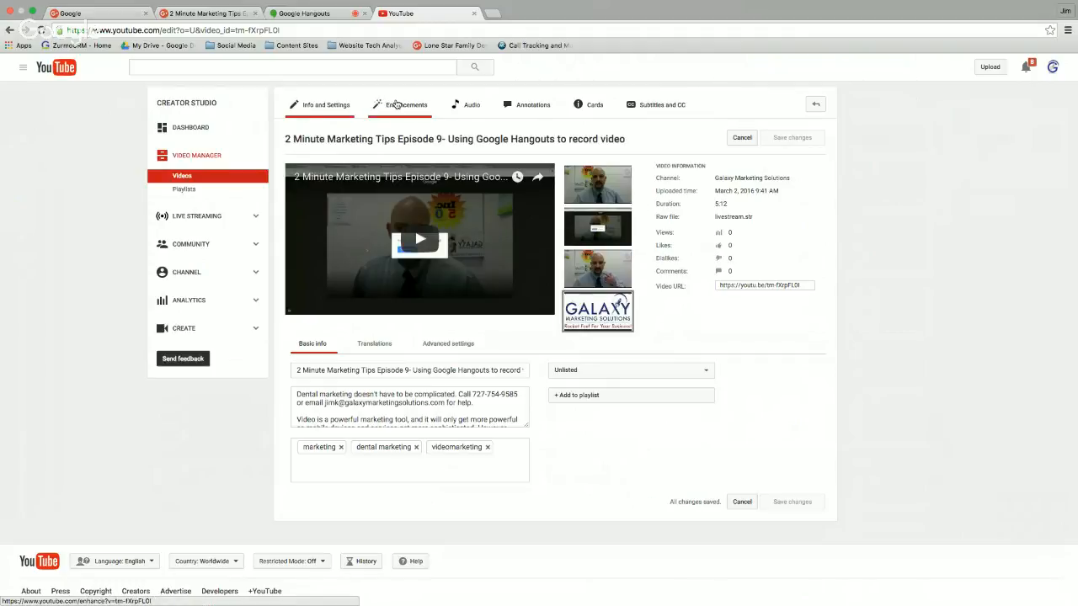
Apply Auto-fix to the video in Enhancements and play its original and preview halves for comparison.
click(397, 104)
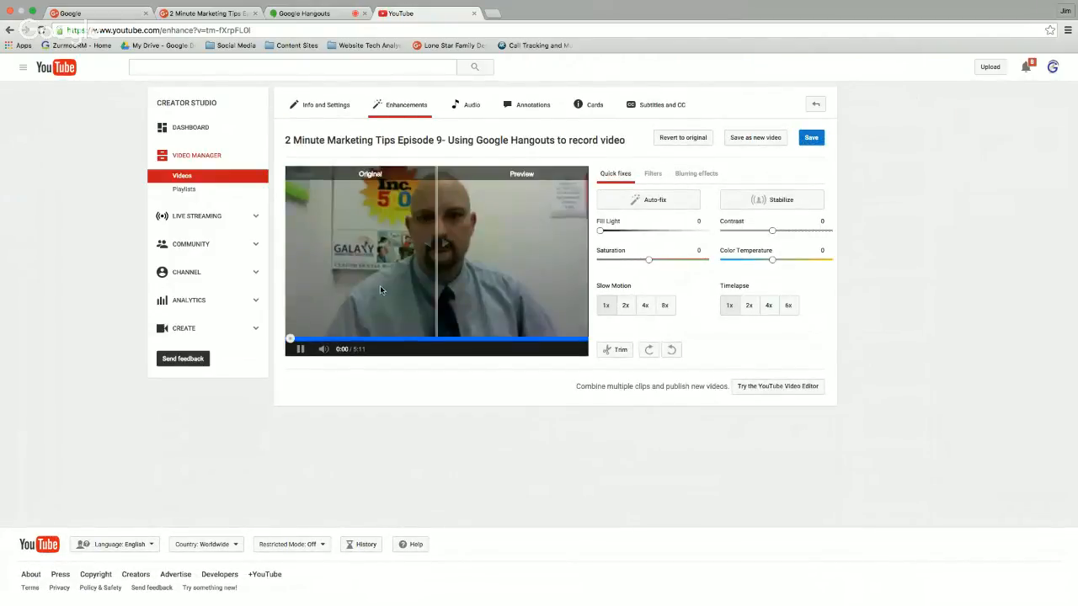
click(301, 349)
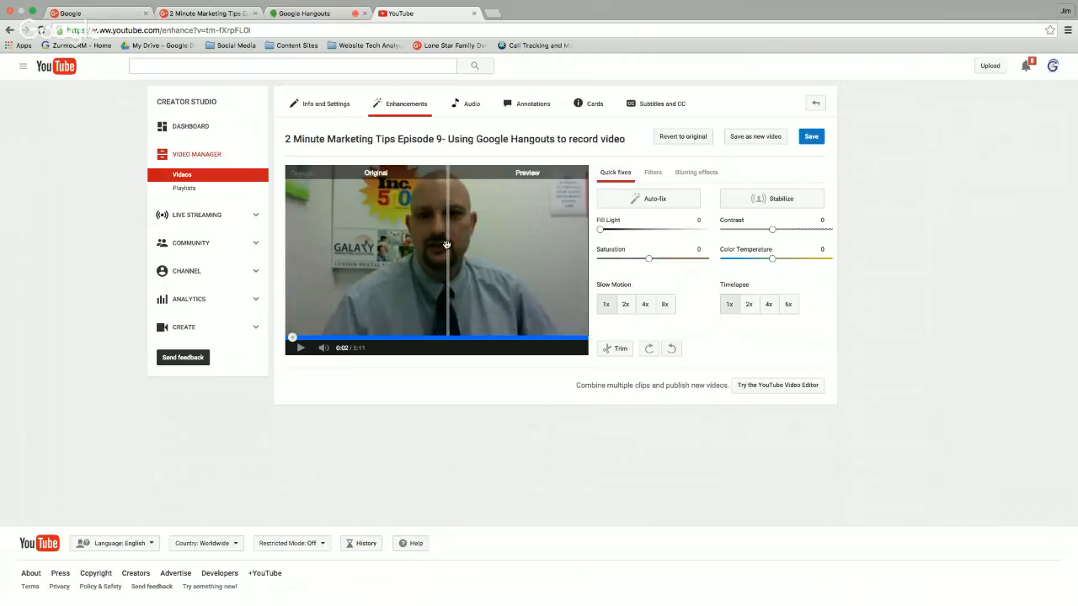
mouse_move(447, 245)
mouse_down()
mouse_move(387, 244)
mouse_move(575, 249)
mouse_move(360, 248)
mouse_move(444, 251)
mouse_up()
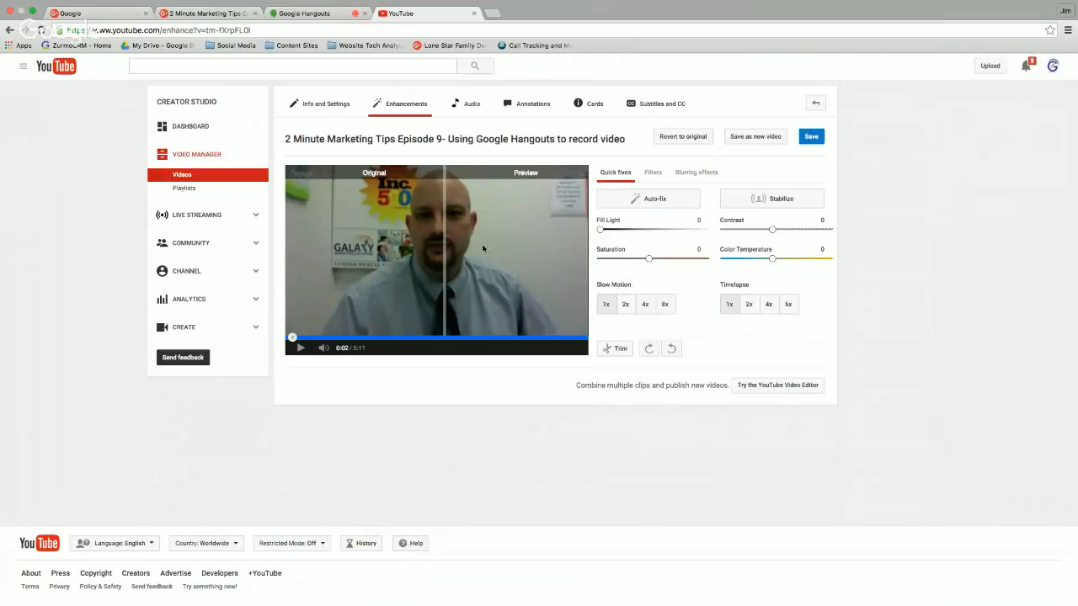
click(633, 201)
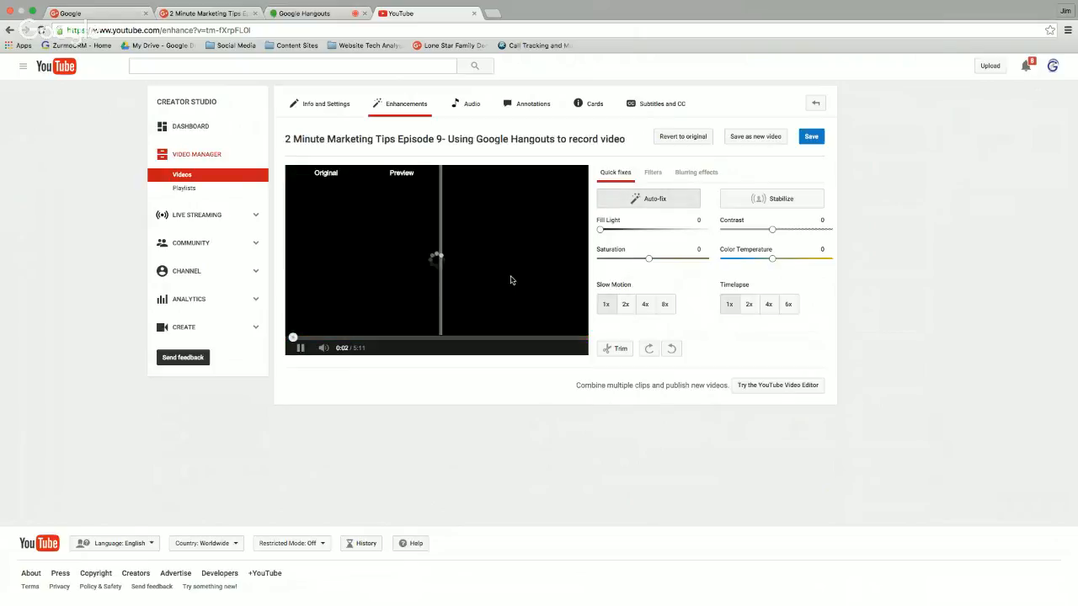
click(303, 350)
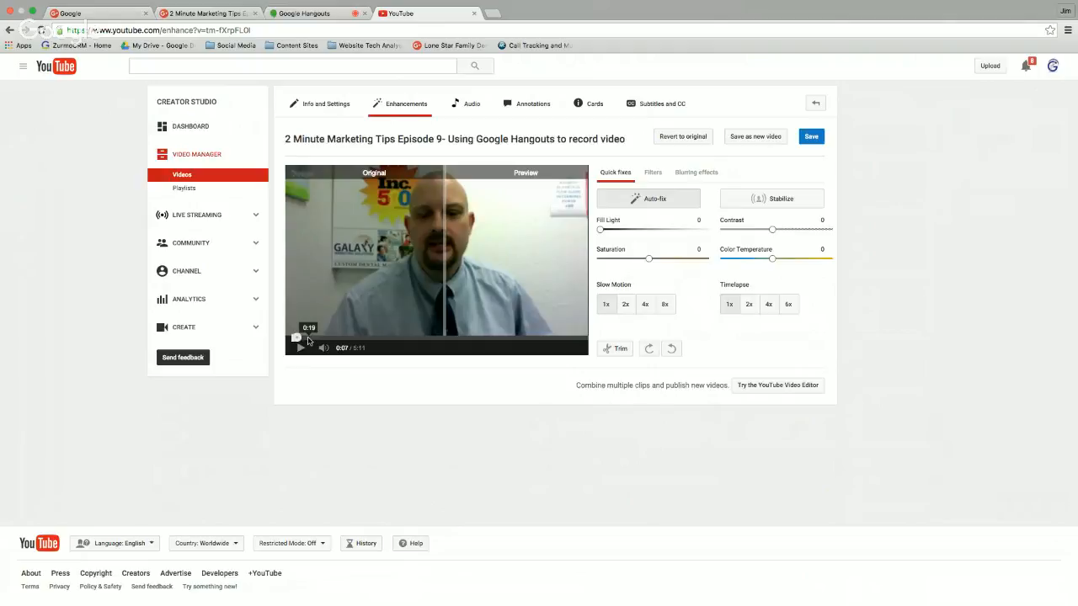
Play the final stretch of the video from about 4:50 to find where the talk should end.
click(562, 337)
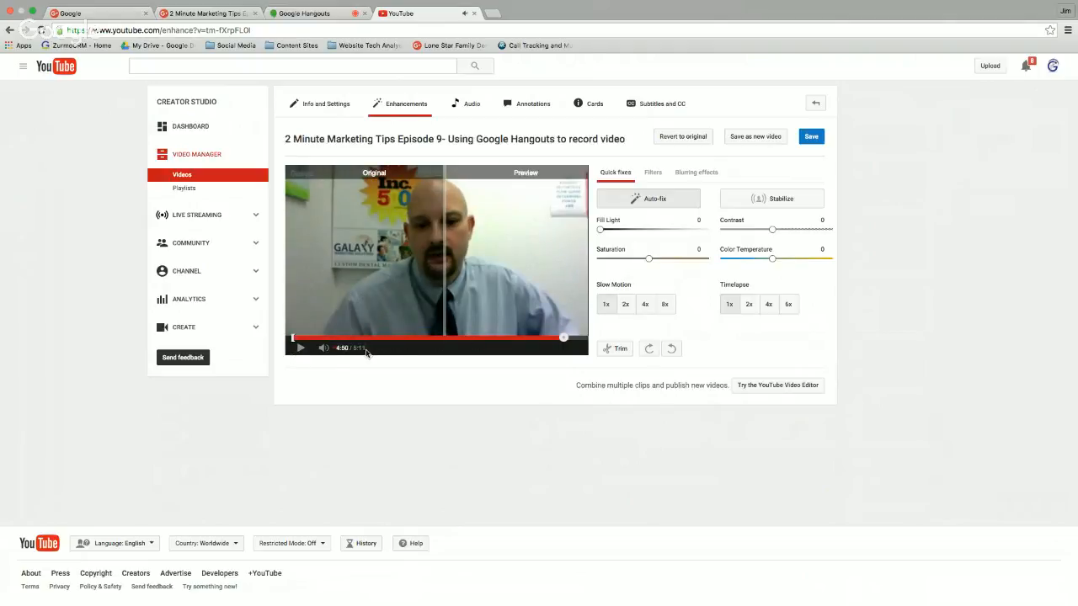
click(301, 348)
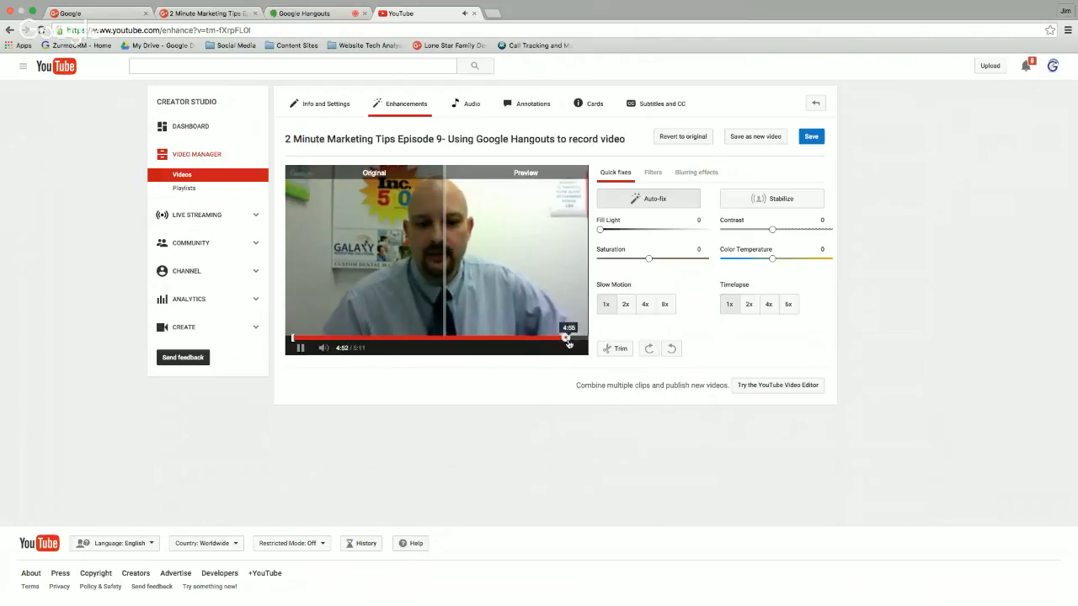
click(572, 339)
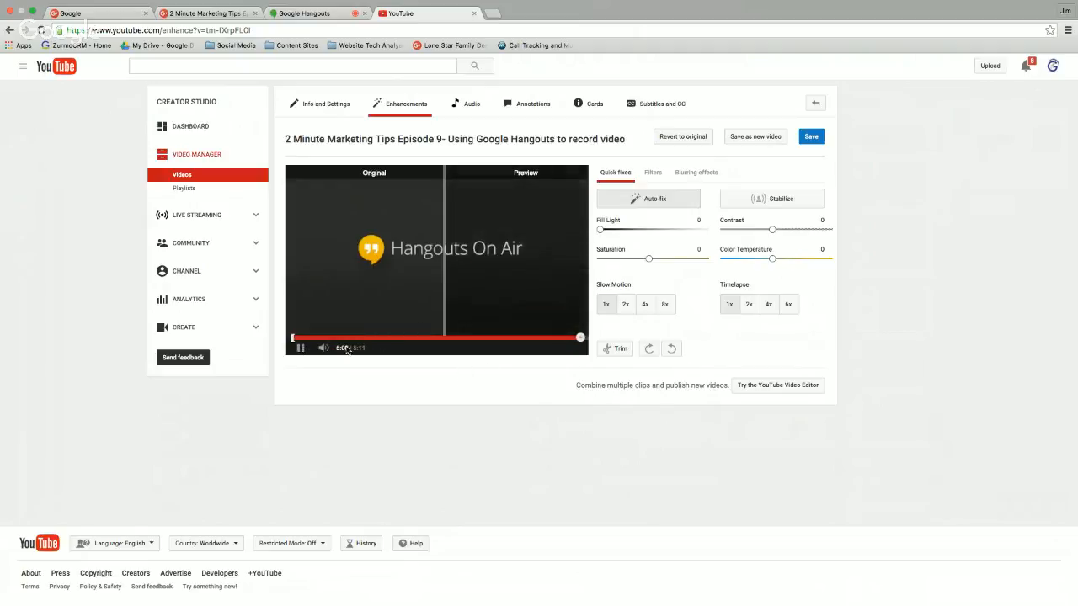
Trim the end of the video so that it finishes at 5:00.8.
click(615, 348)
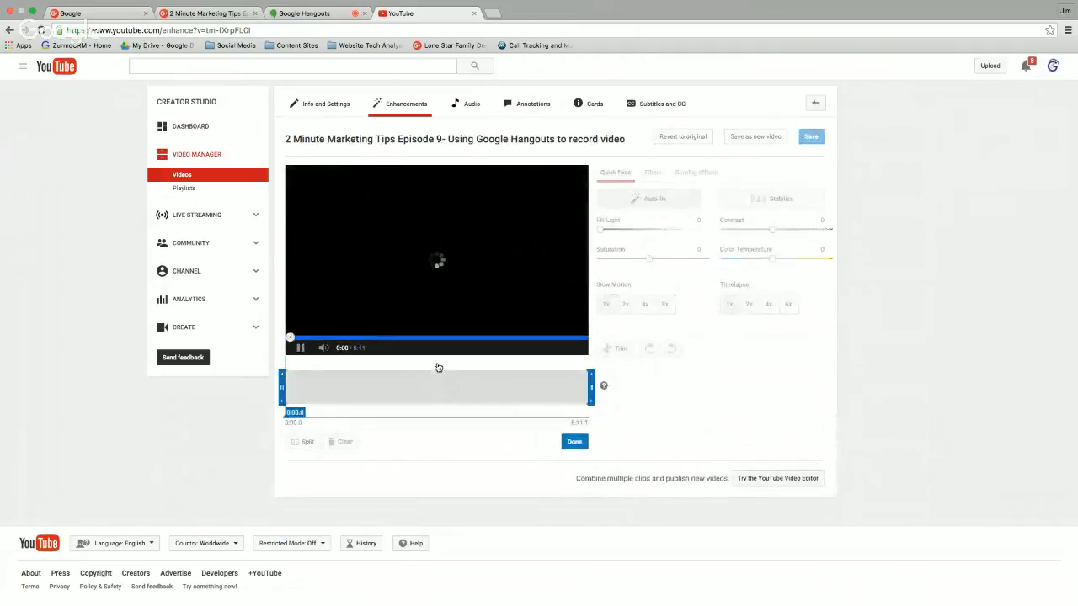
click(301, 348)
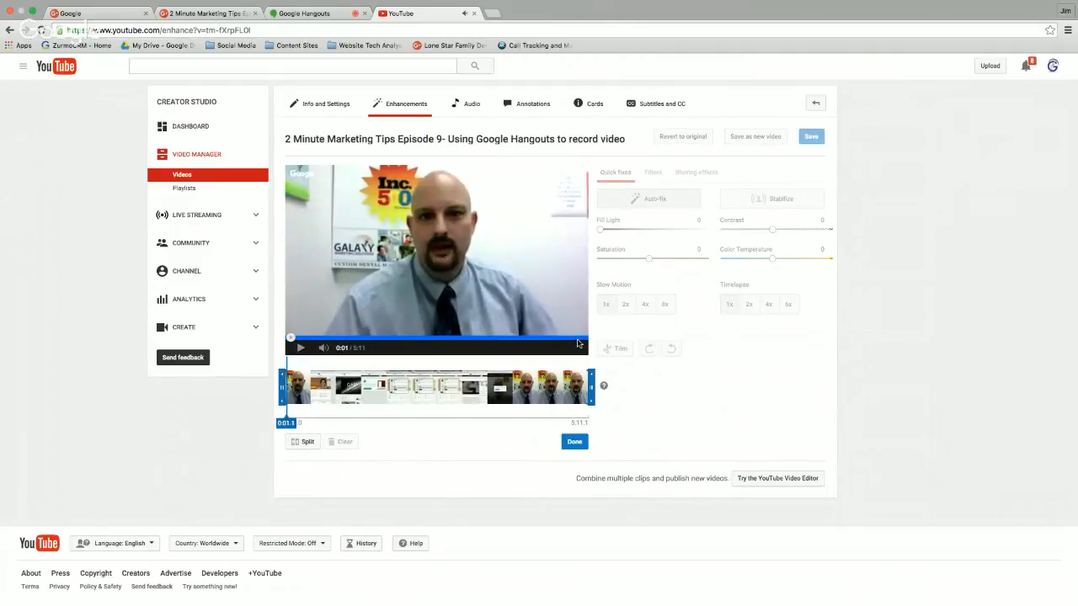
click(579, 341)
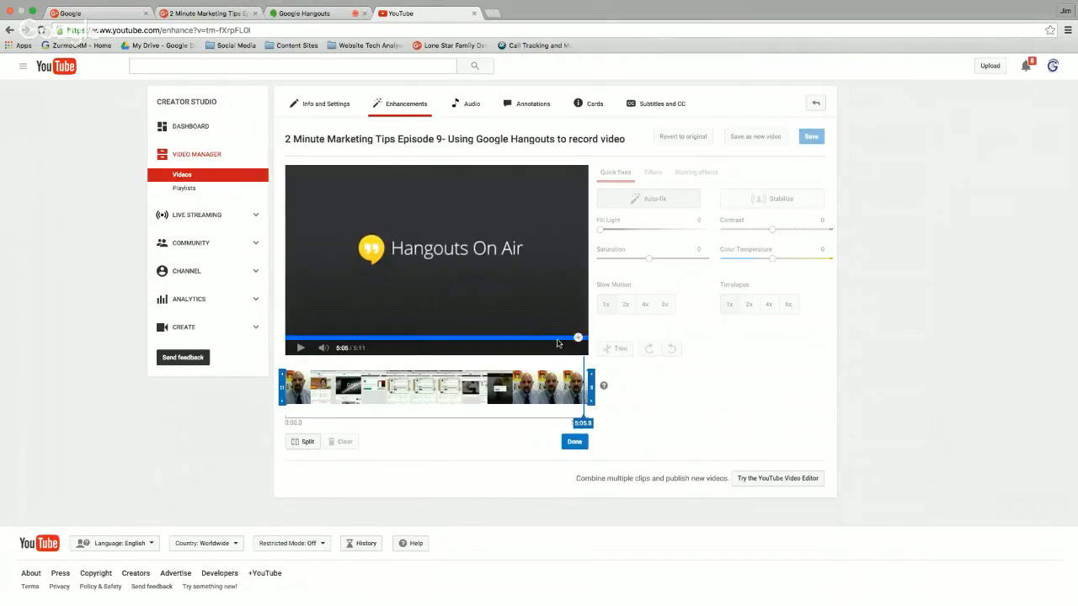
drag(577, 339, 573, 340)
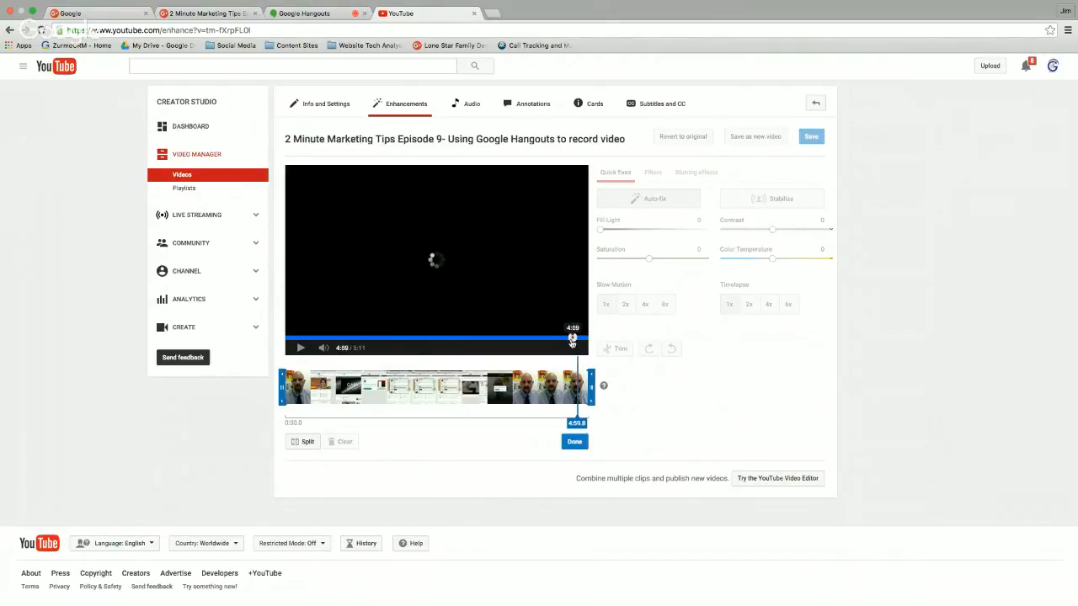
click(301, 349)
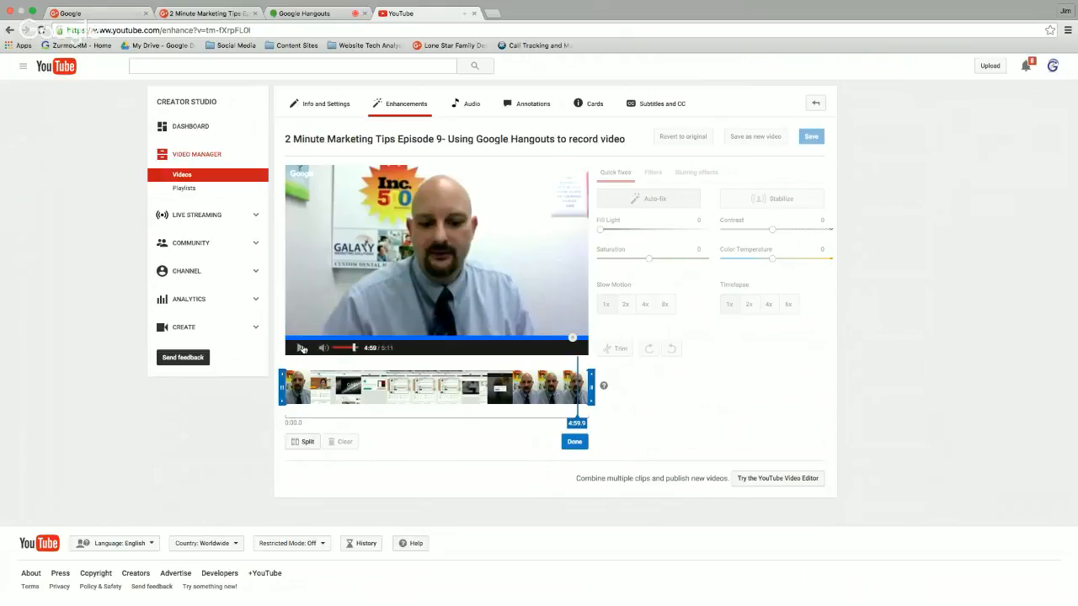
click(301, 348)
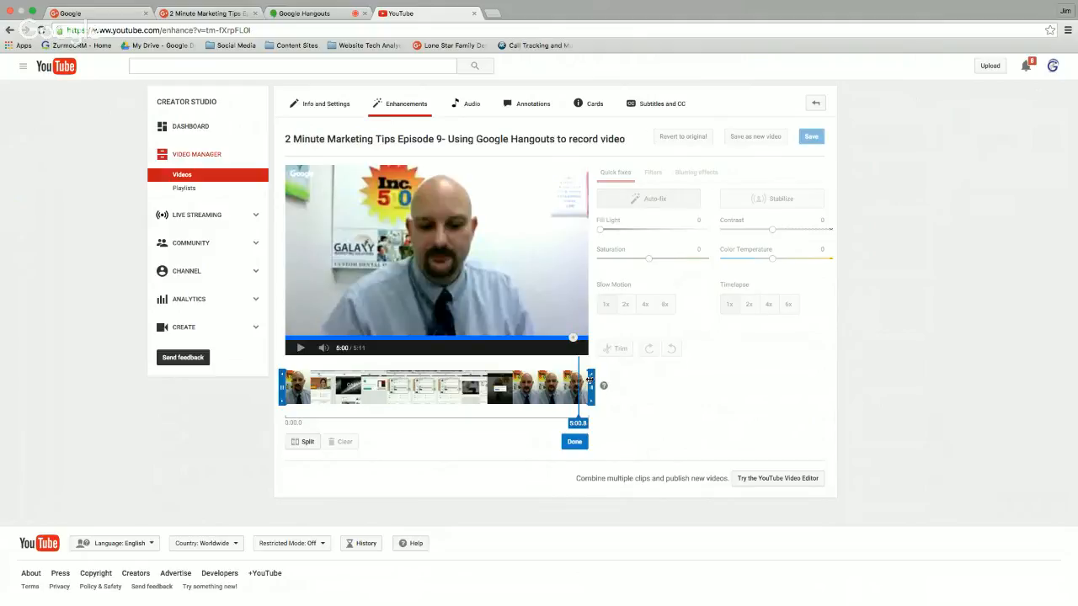
drag(590, 380, 581, 381)
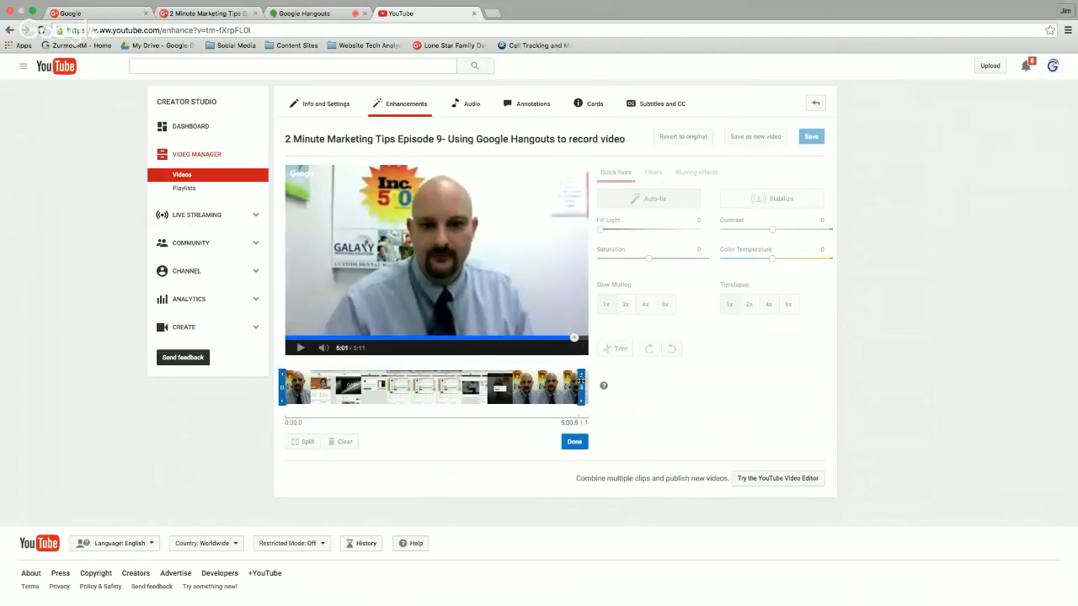
click(575, 442)
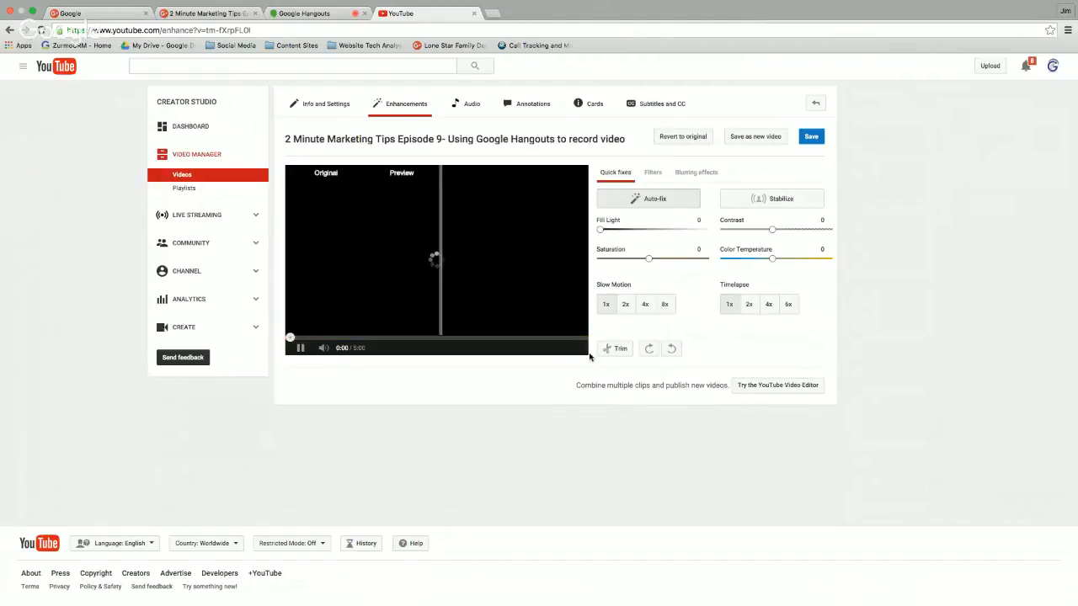
Save the Auto-fix and trim edits to the existing video.
click(300, 351)
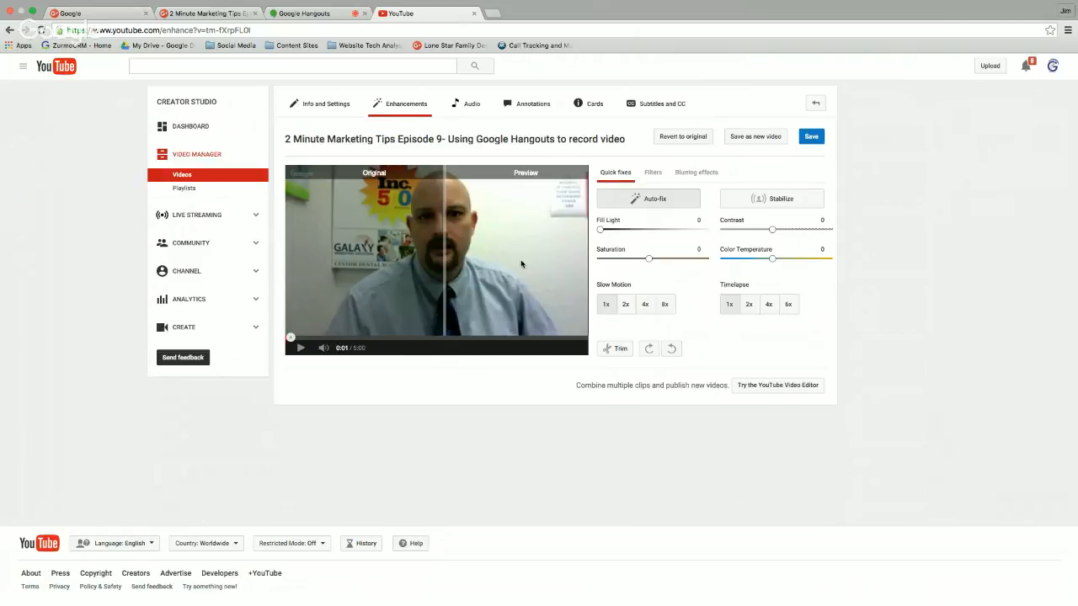
click(812, 137)
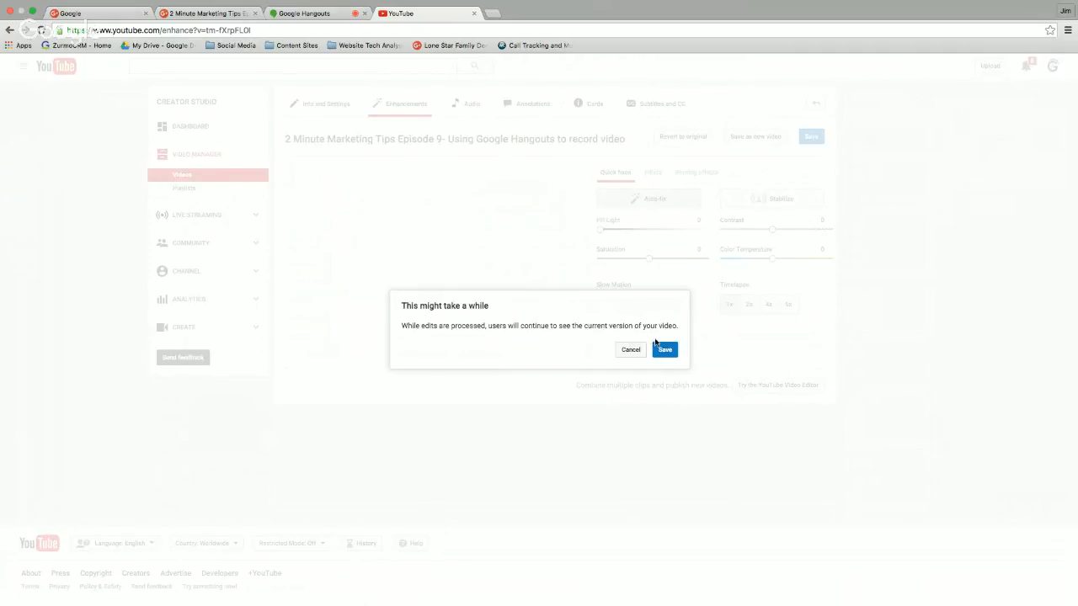
click(666, 351)
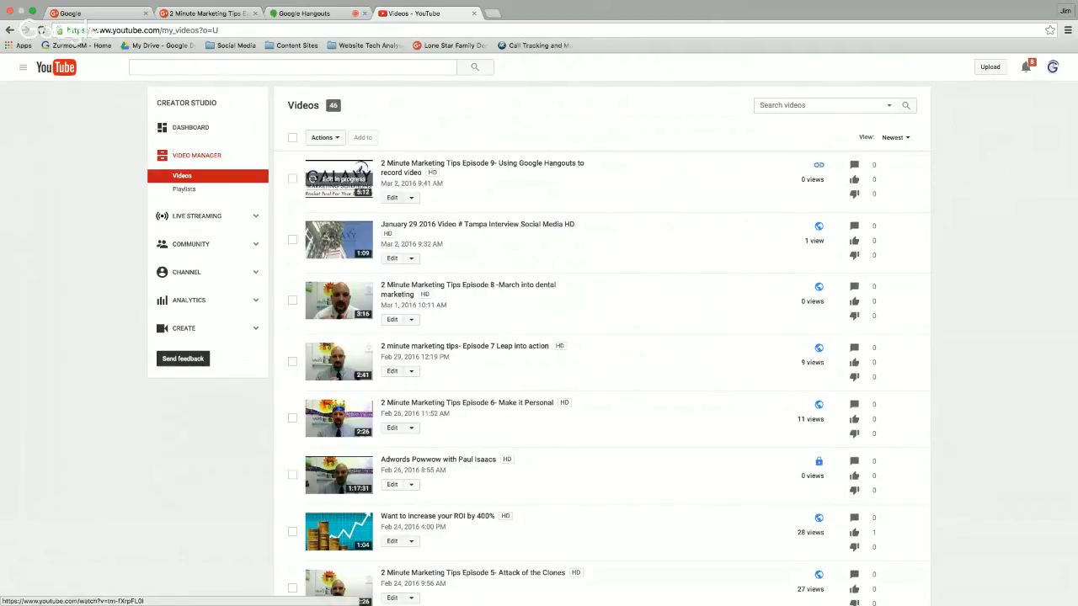
Set the video location to Clearwater, FL in the Episode 9 video's advanced settings.
click(393, 198)
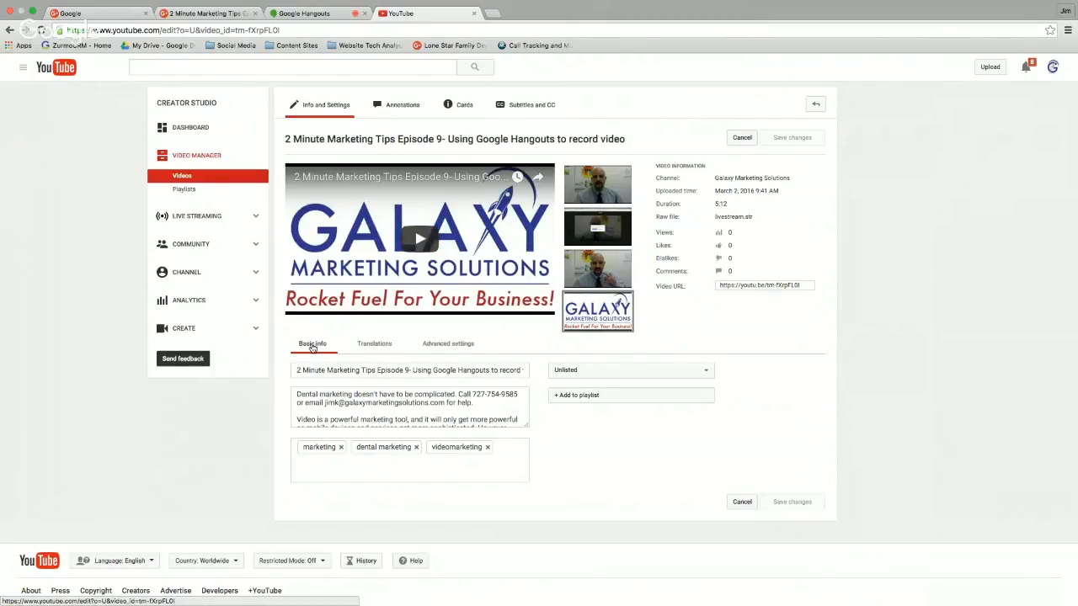
click(441, 346)
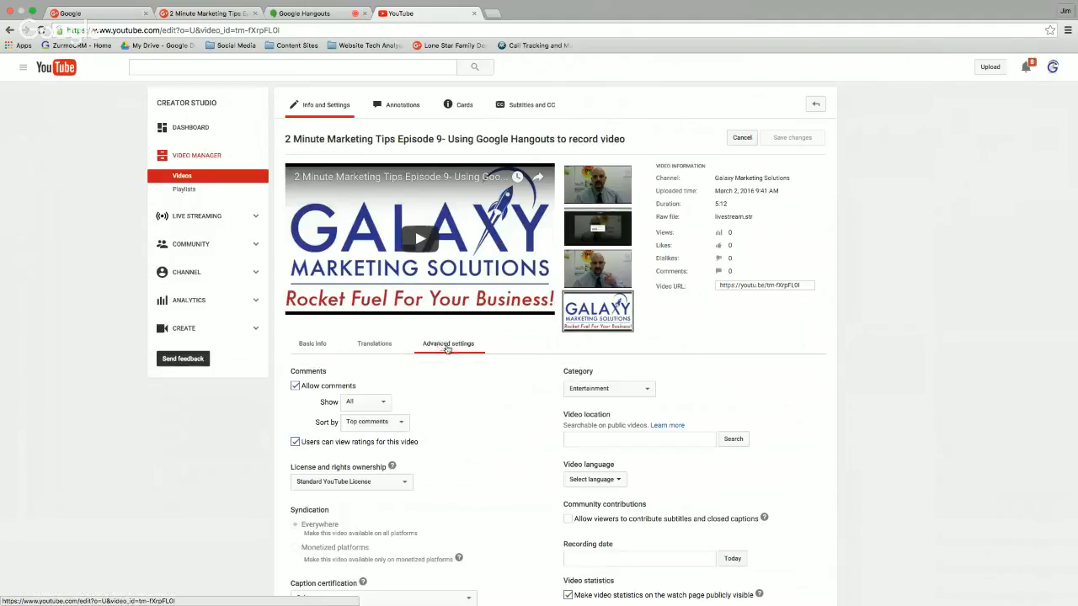
click(596, 438)
text(Clearwater, FL)
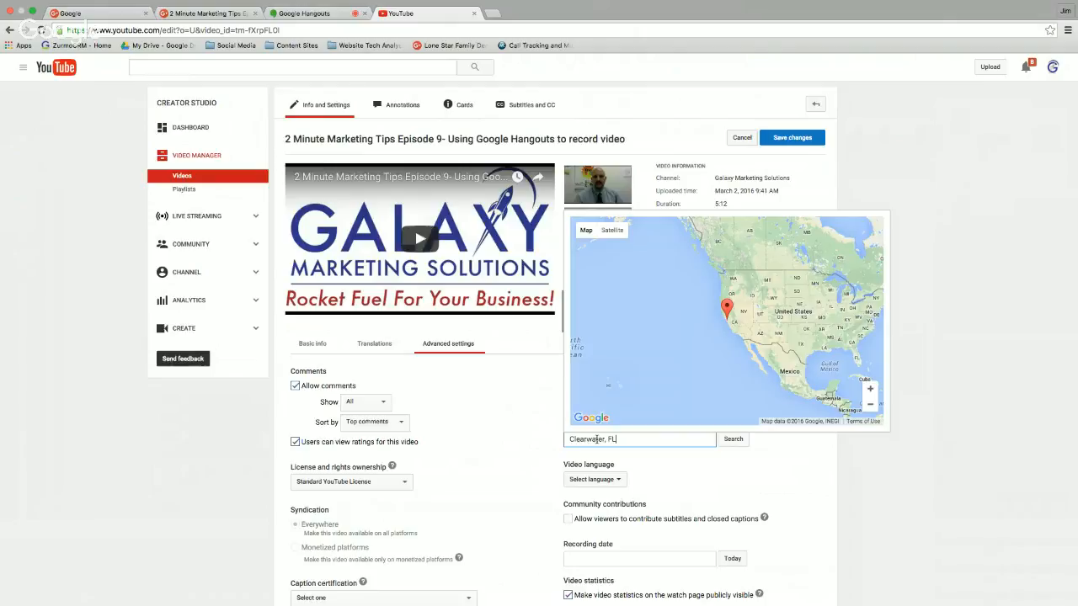
double_click(737, 444)
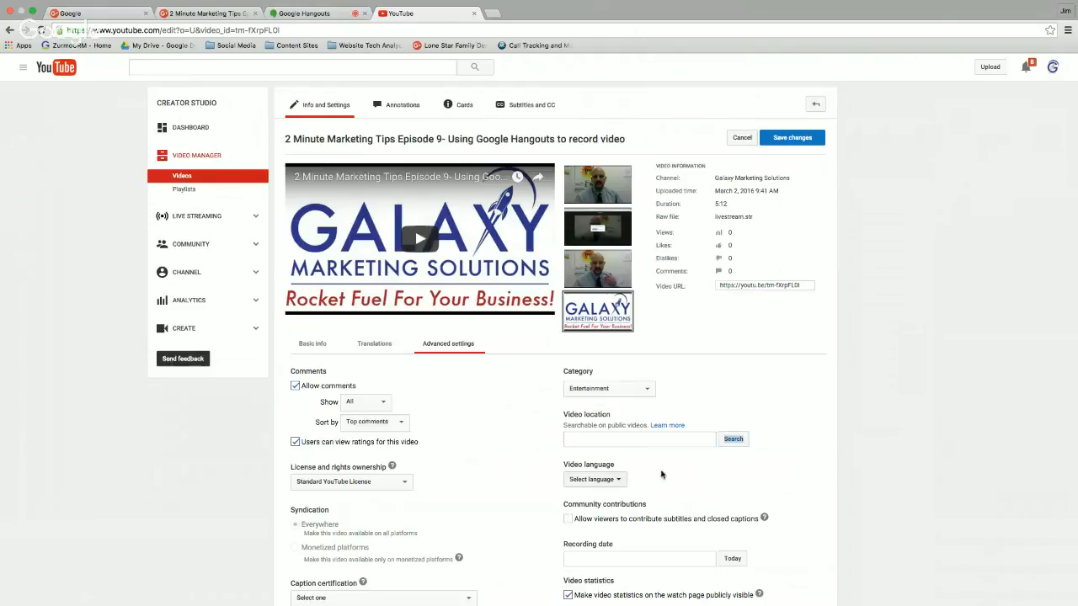
click(648, 442)
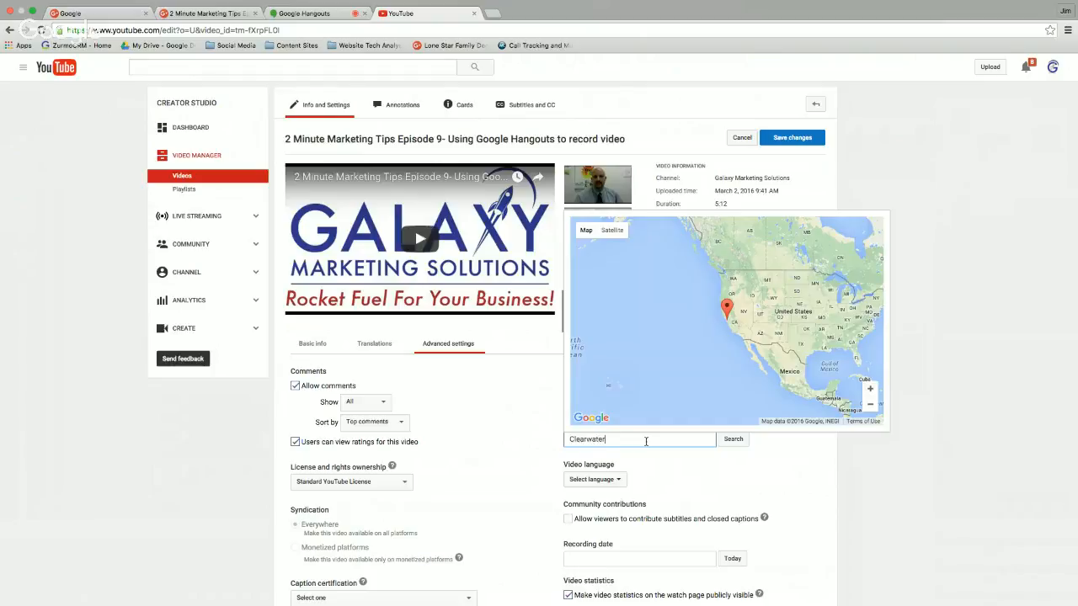
click(738, 442)
click(900, 439)
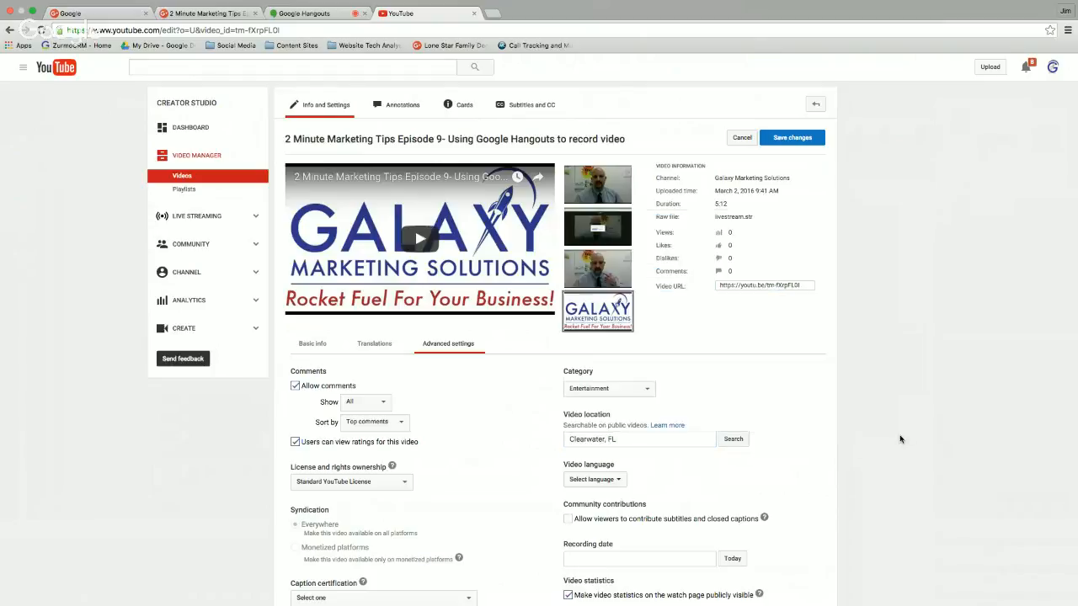
Set the video language to English and save the changed video settings.
click(618, 480)
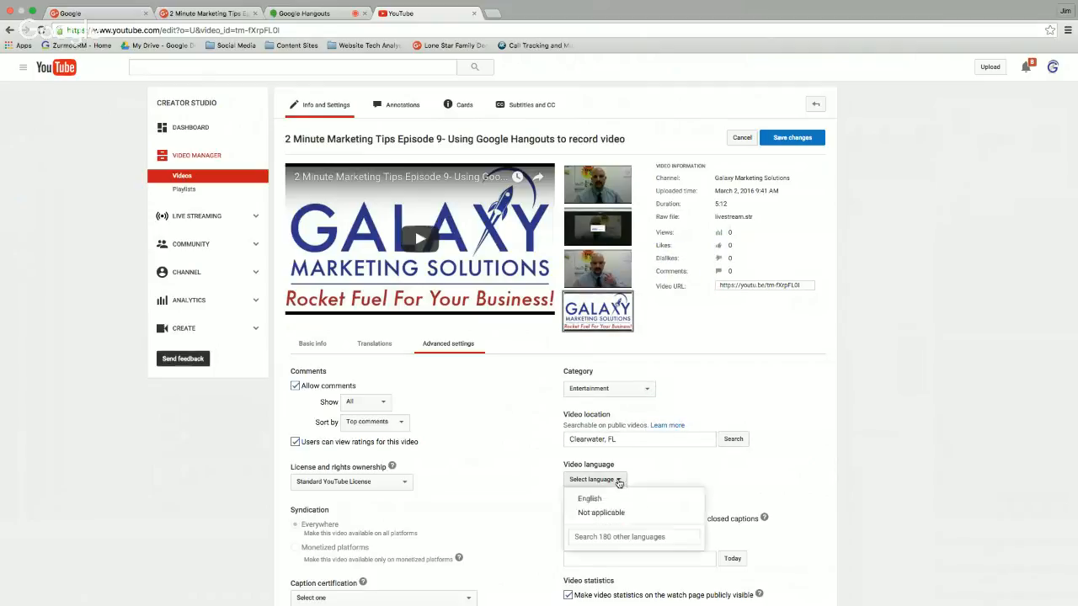
click(616, 499)
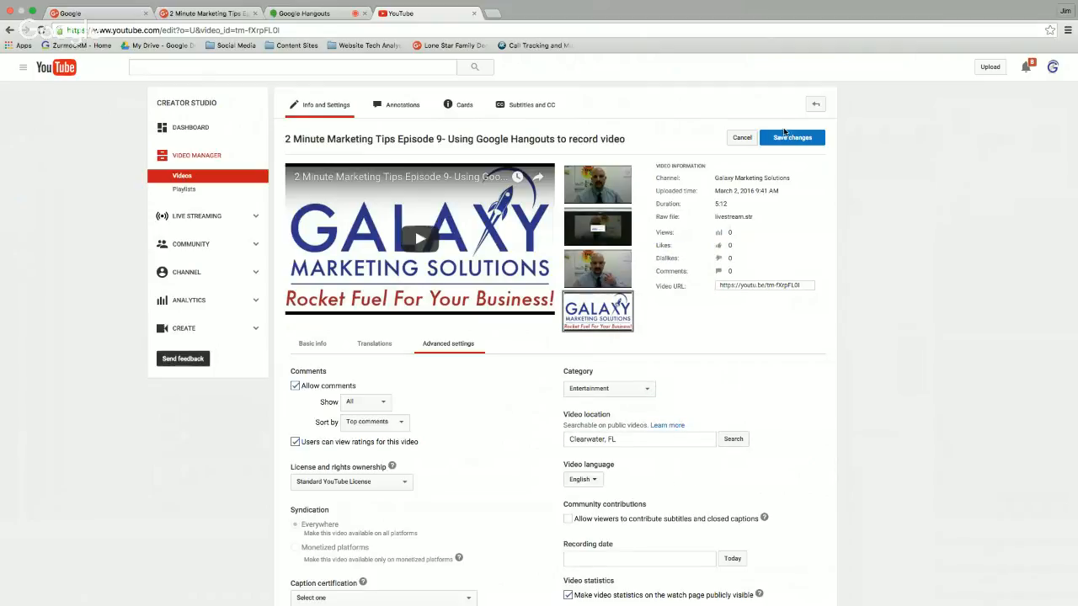
click(792, 138)
Add a speech bubble annotation starting at 0:04:26.7 with the text "Subscribe to our Channel".
click(390, 105)
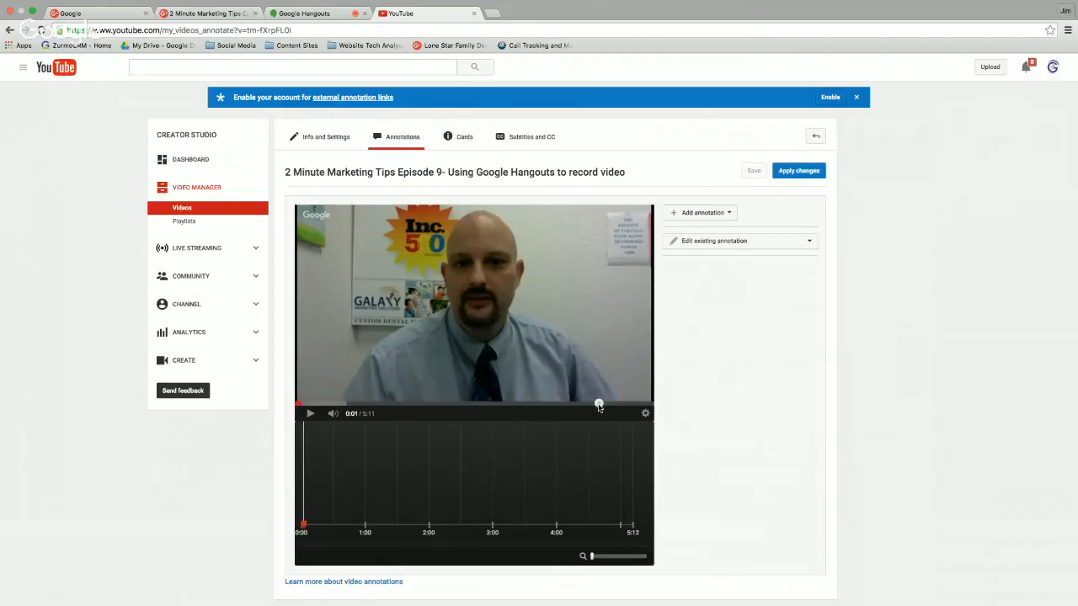
click(599, 406)
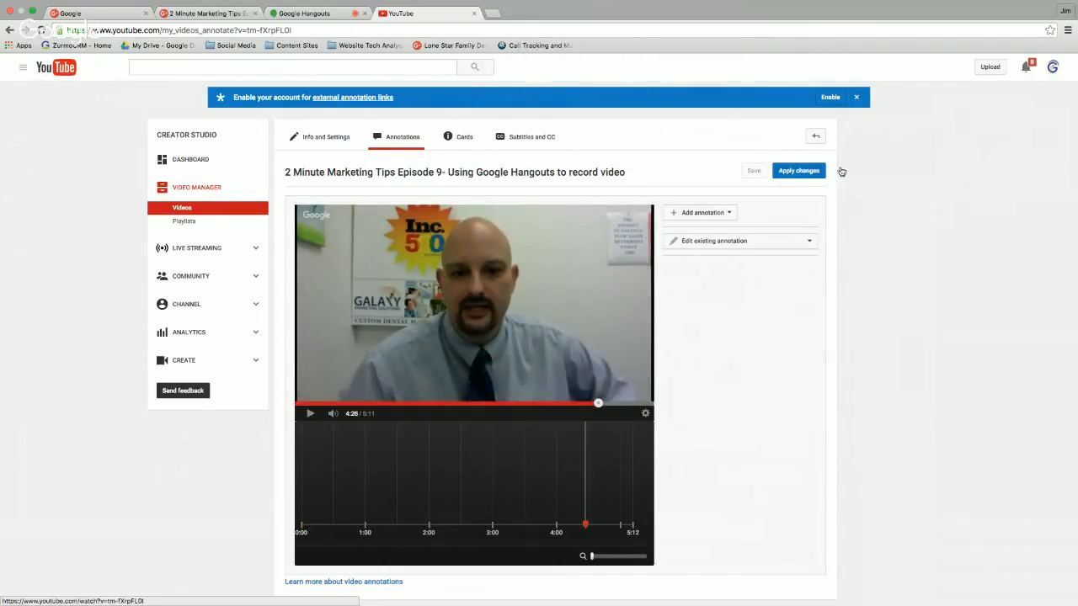
click(706, 215)
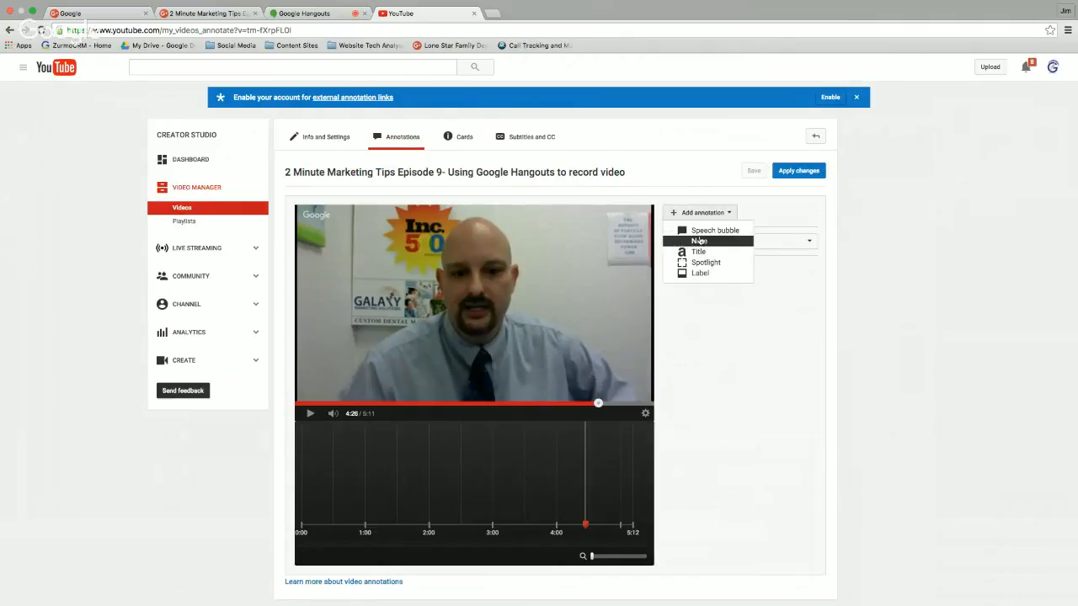
click(704, 230)
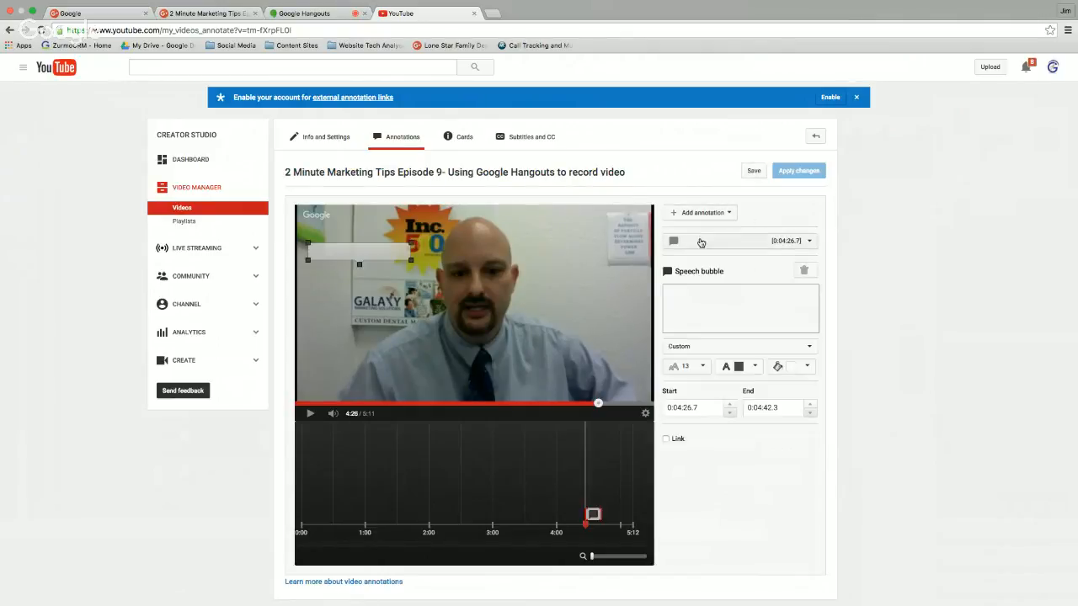
click(696, 292)
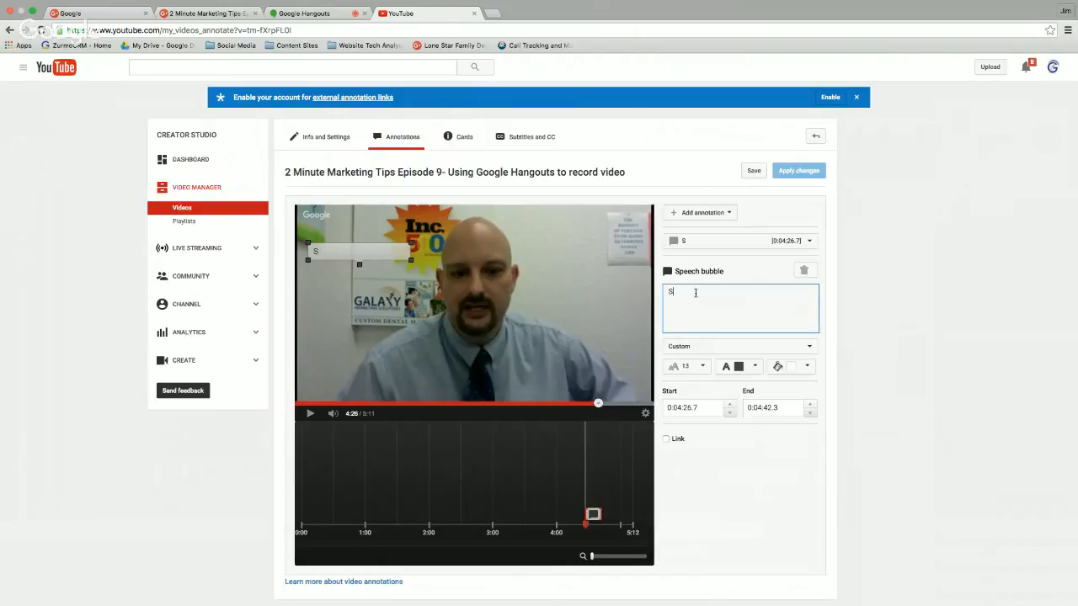
text(Subscribe to our)
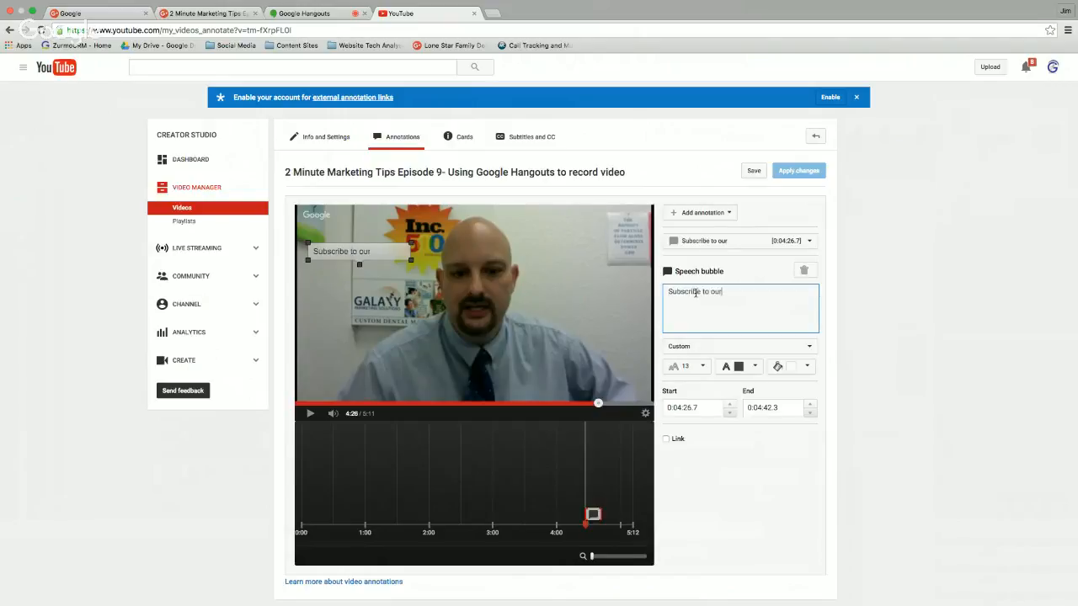
text( Channel)
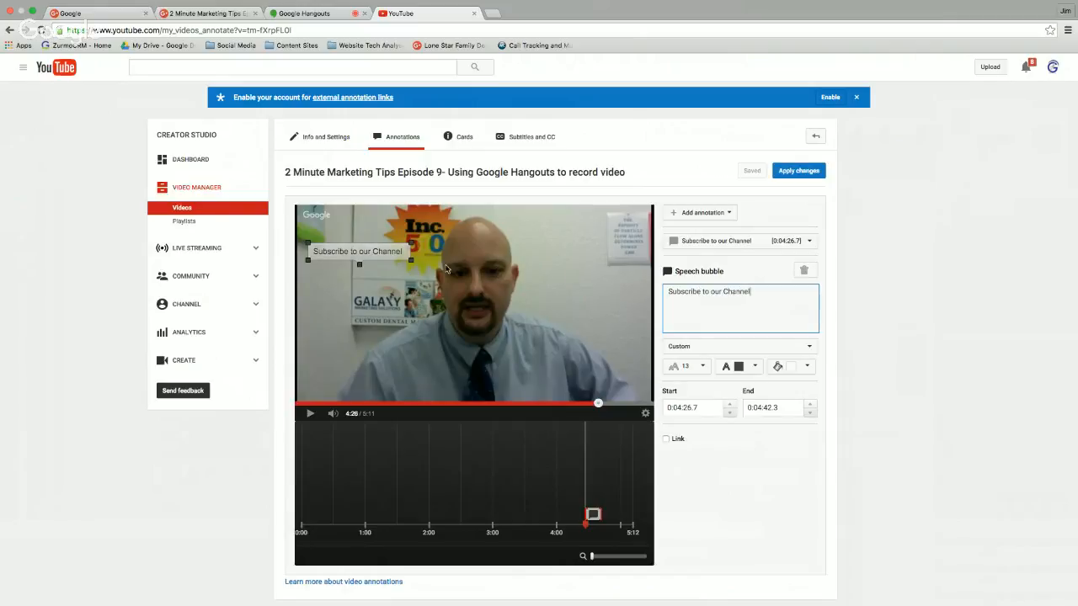
Enlarge the speech bubble's box and set its font size to 16.
drag(410, 262, 432, 274)
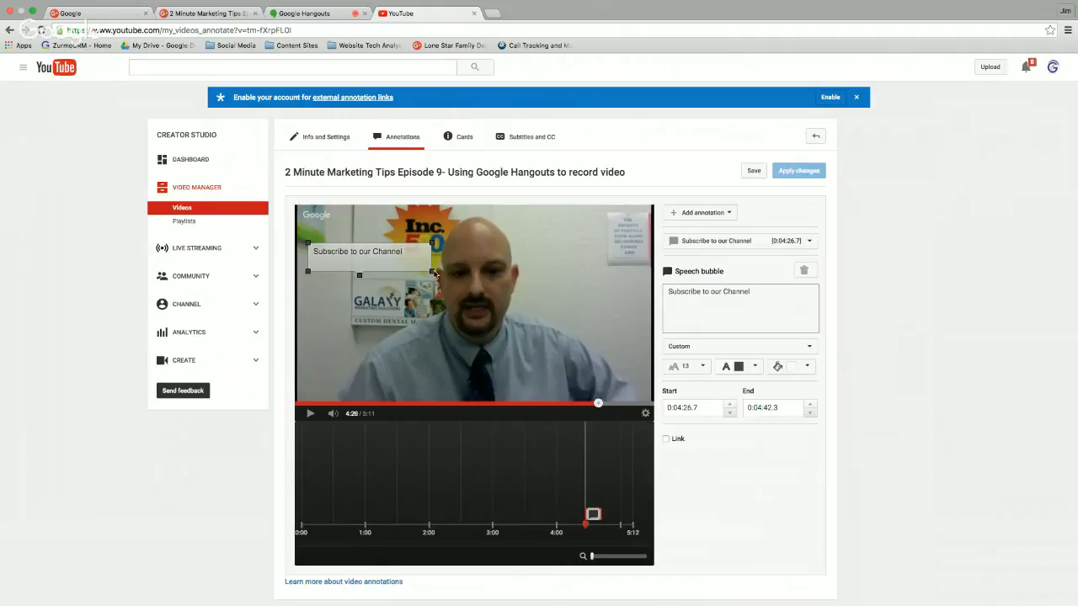
drag(432, 273, 441, 268)
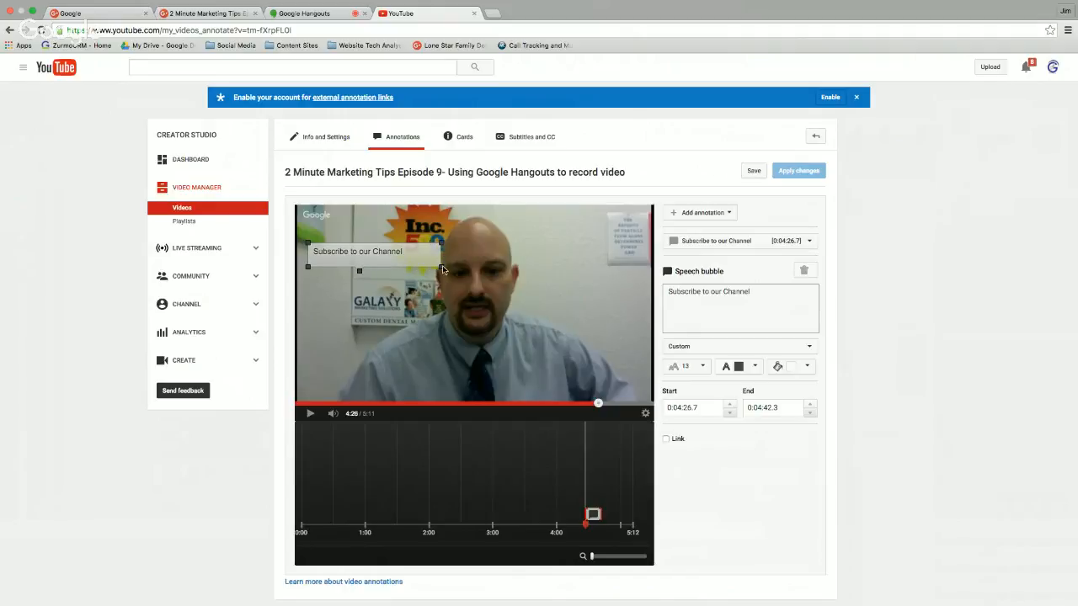
click(700, 366)
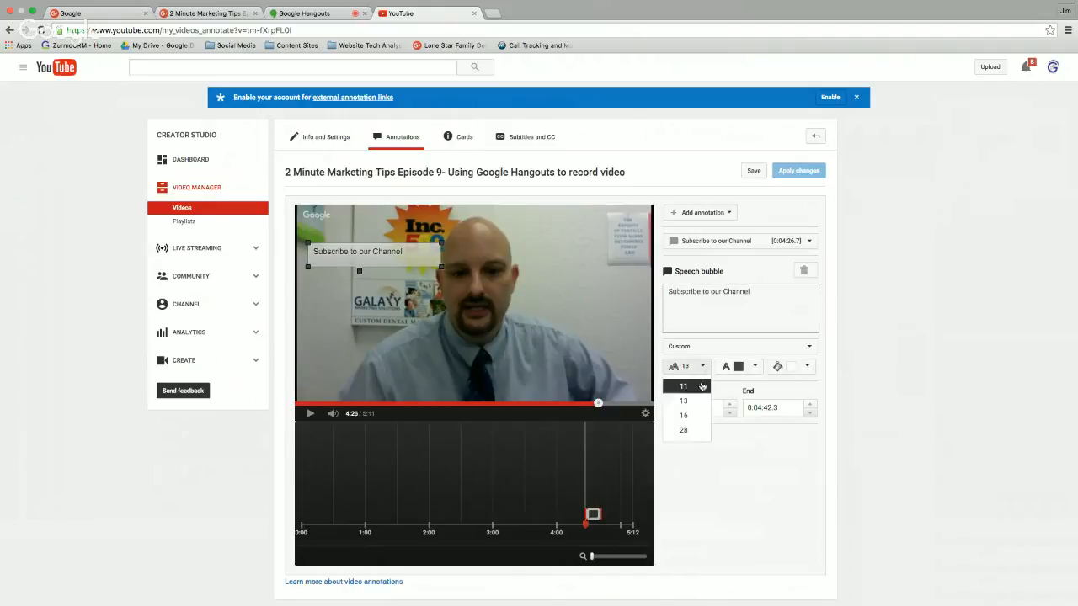
click(698, 416)
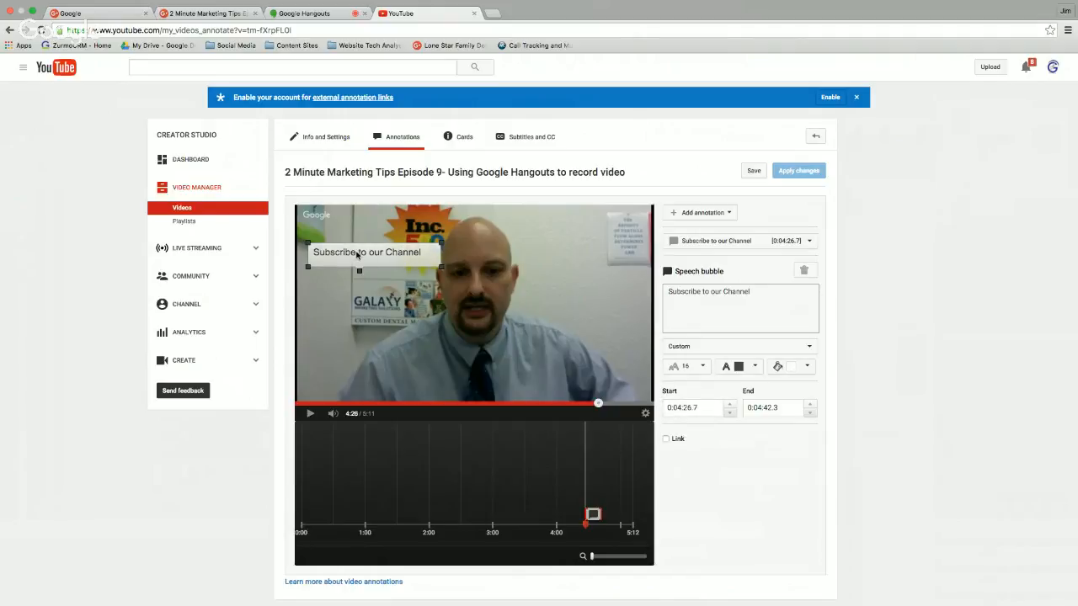
Move the speech bubble to the lower middle of the video frame and set its text colour to black.
mouse_move(367, 255)
mouse_down()
mouse_move(361, 263)
mouse_move(469, 358)
mouse_move(476, 385)
mouse_up()
scroll(476, 385, down, 1)
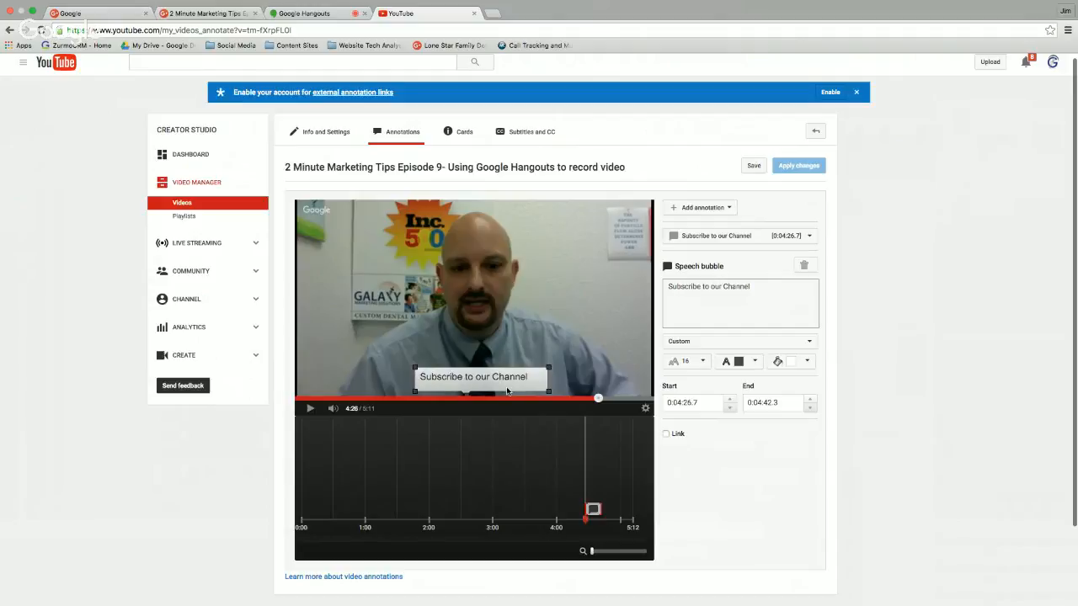
click(757, 363)
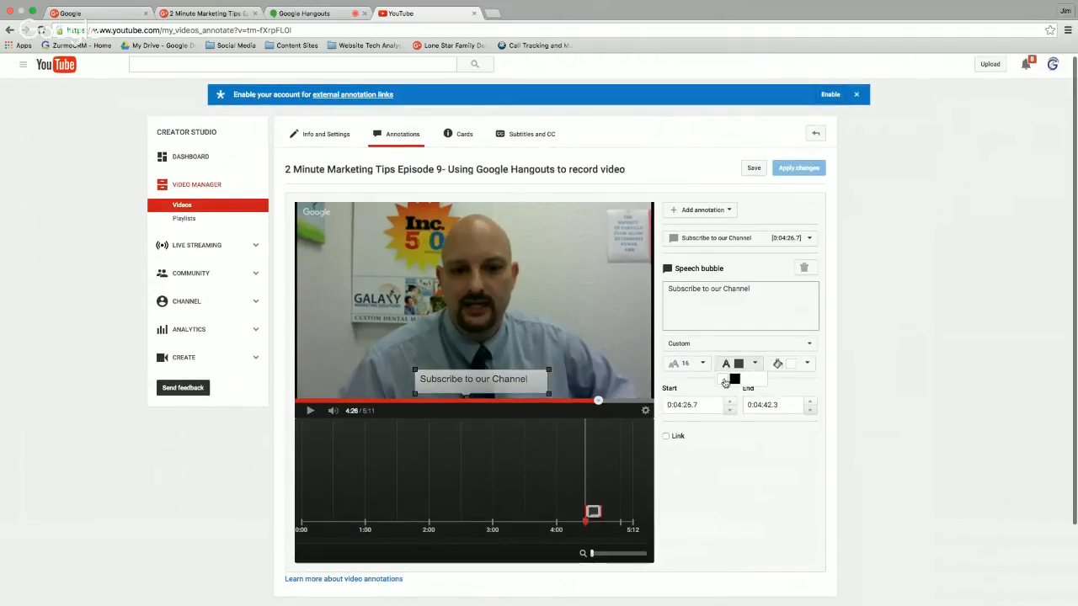
click(734, 379)
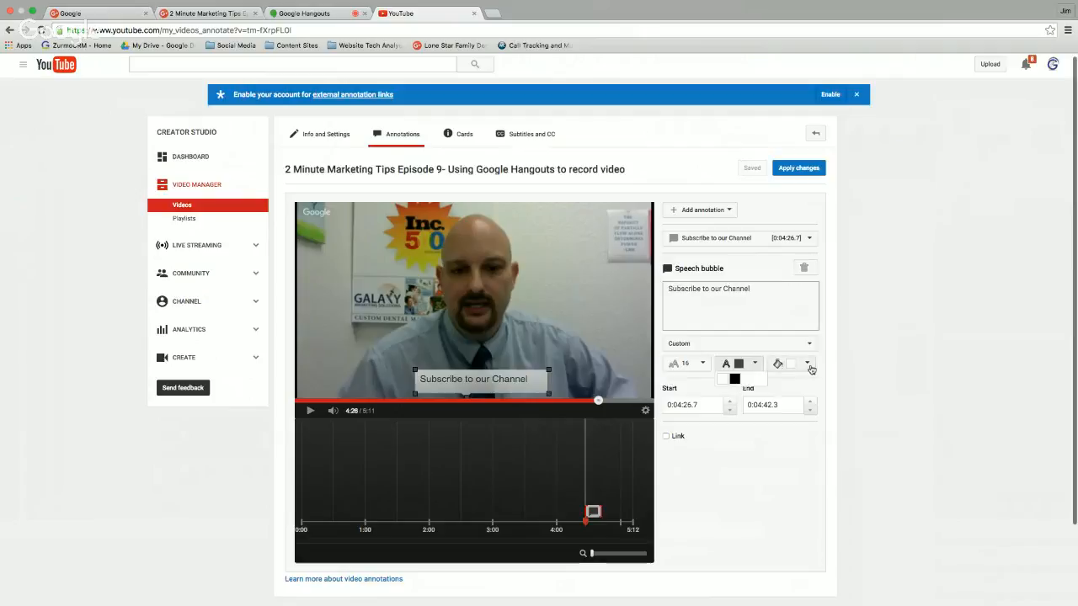
Try light yellow, white and green as the speech bubble's background colour.
click(809, 364)
click(799, 390)
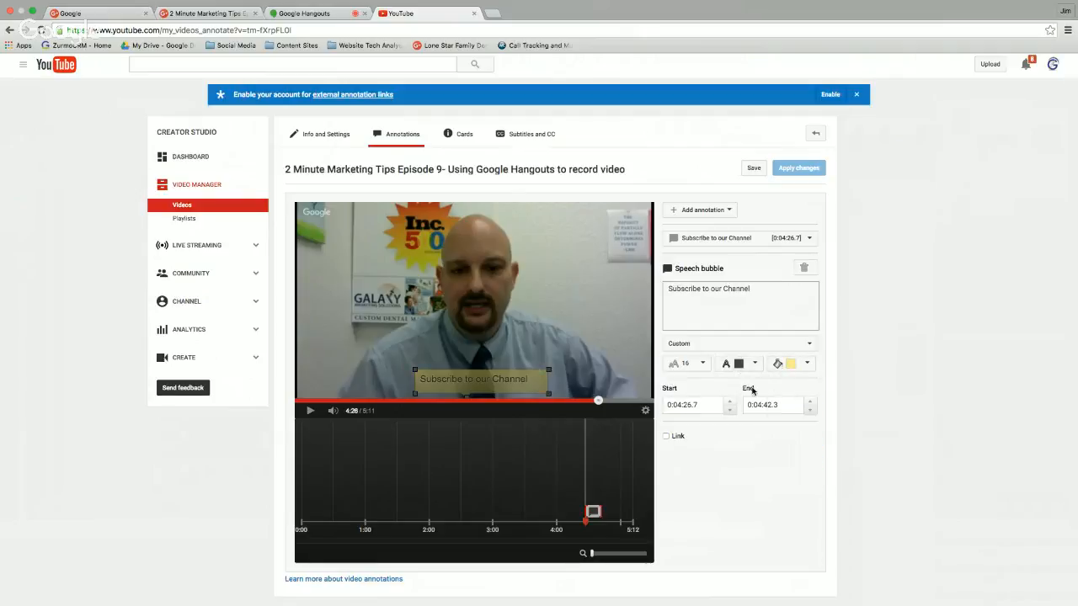
click(807, 364)
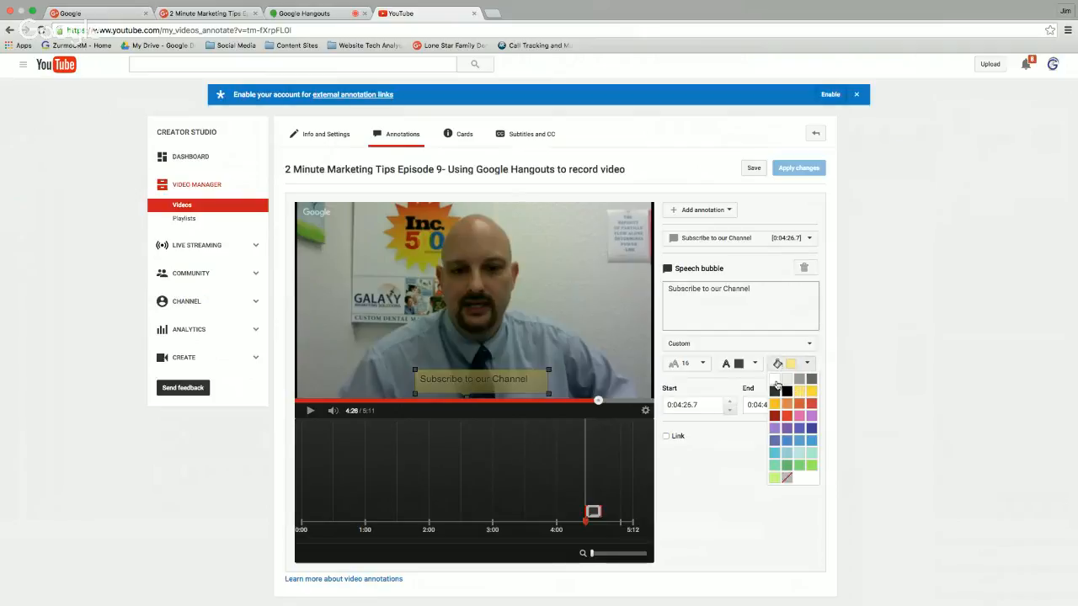
click(774, 380)
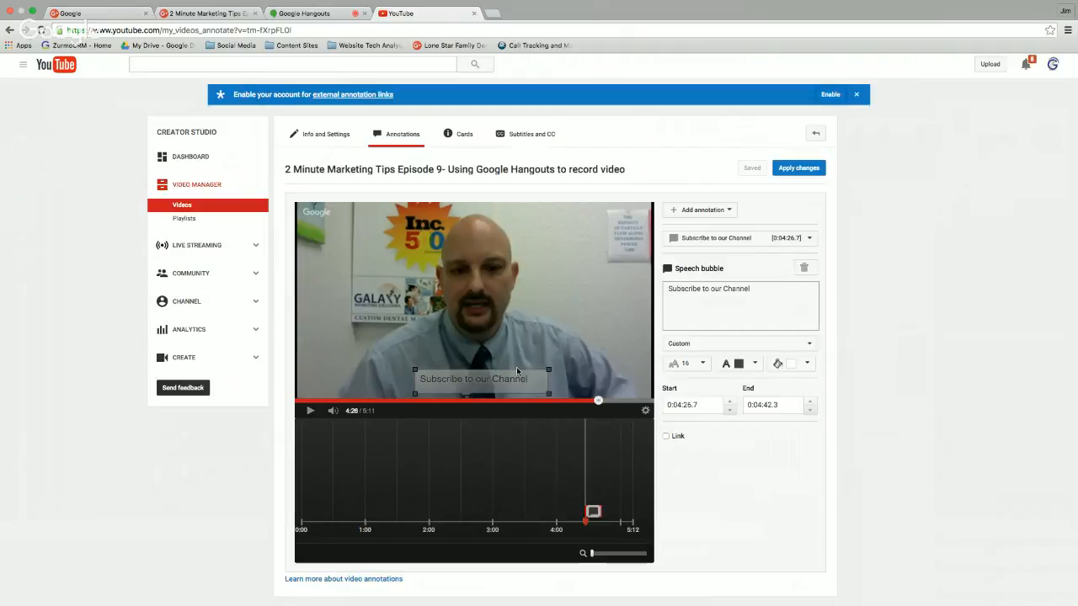
click(807, 364)
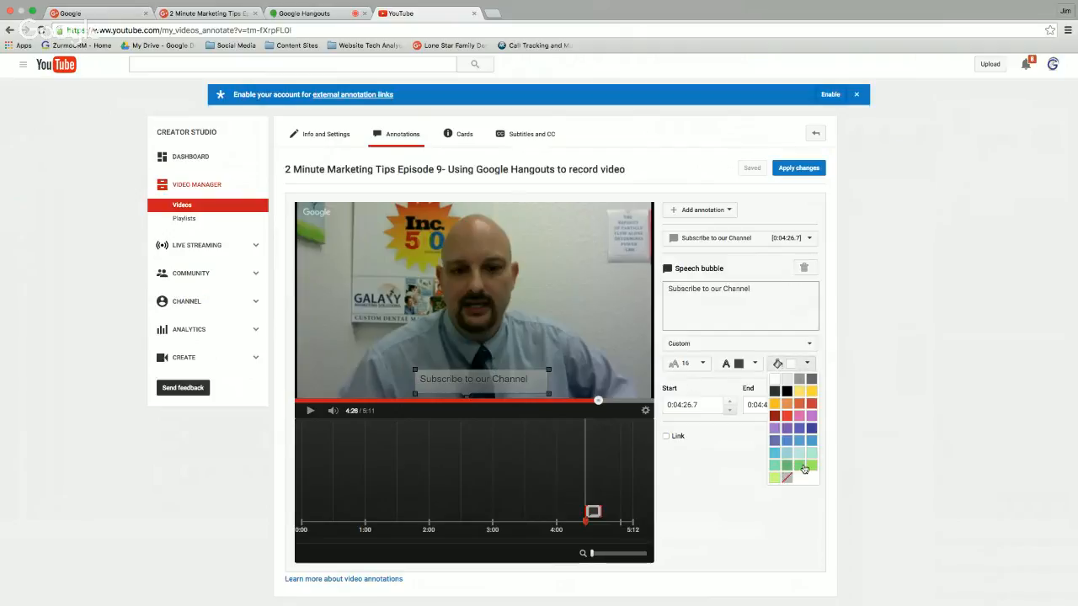
click(799, 465)
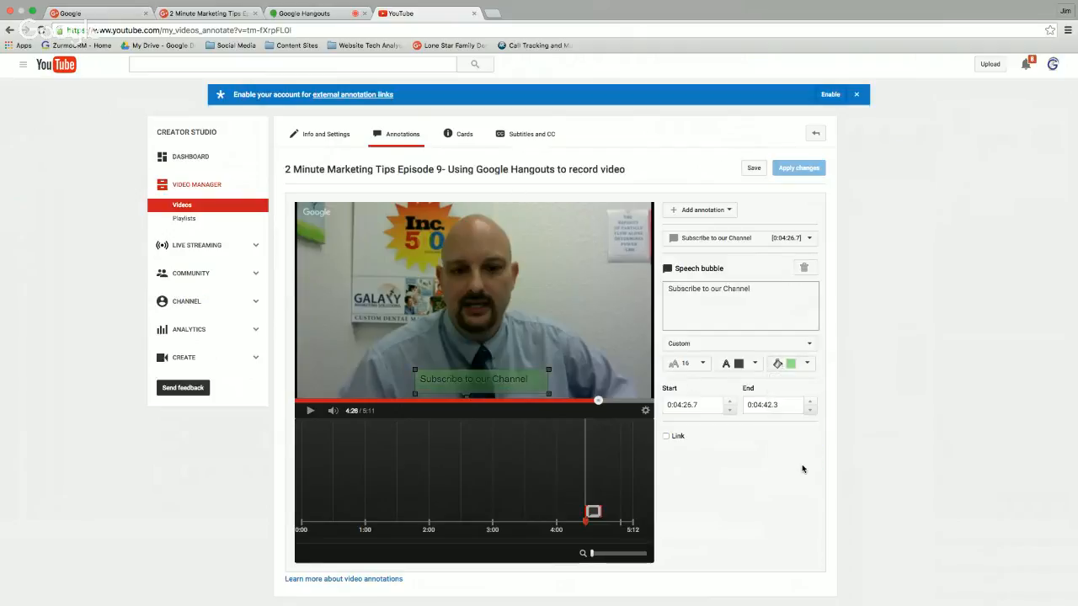
Set the speech bubble's background colour to golden yellow.
click(807, 364)
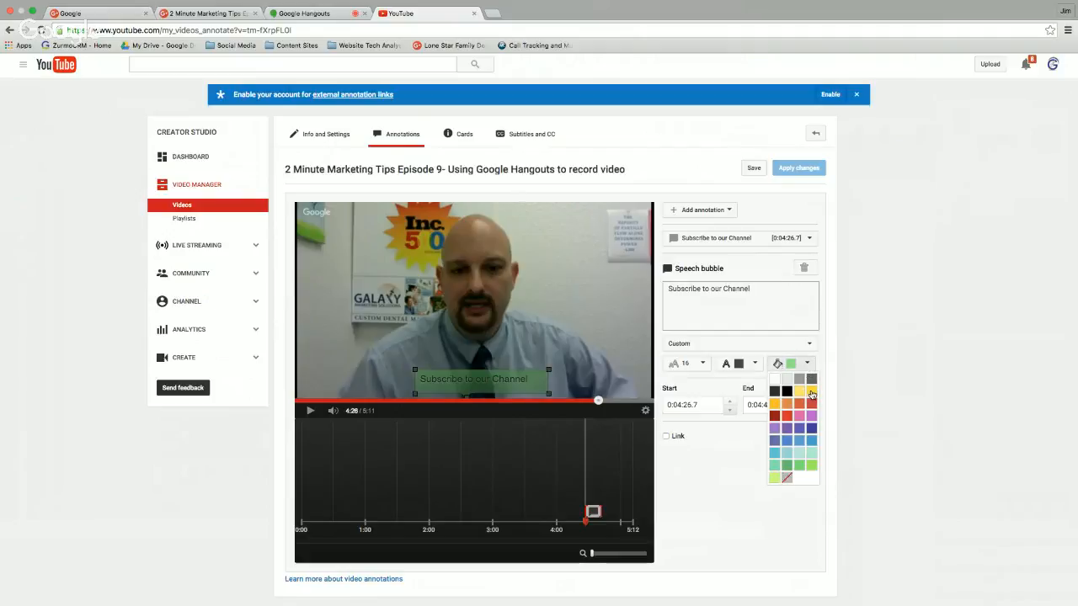
click(812, 393)
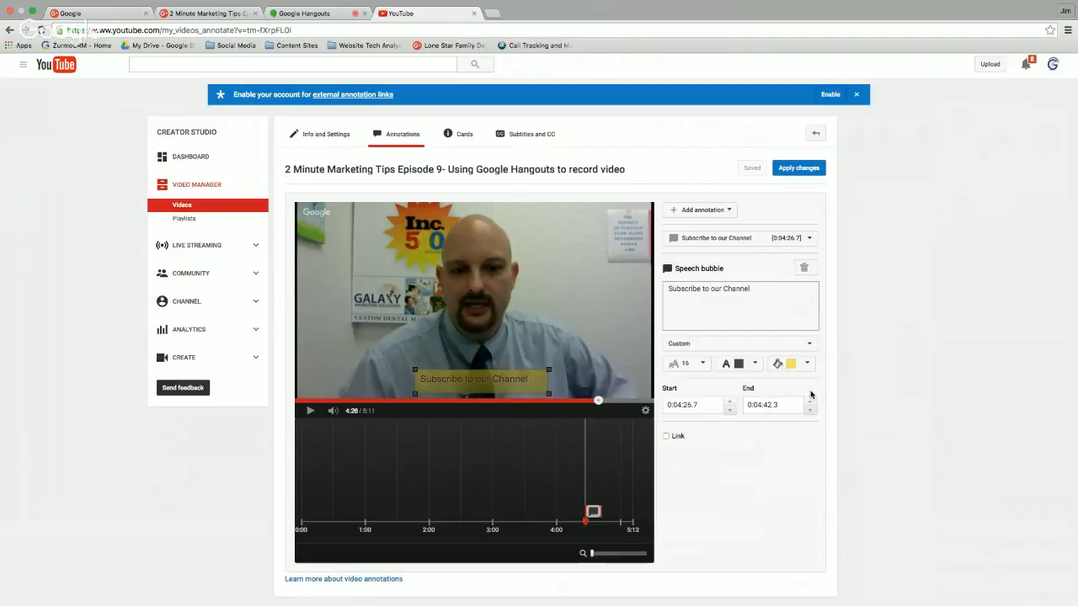
Try to give the speech bubble a link of the Subscribe type and apply the annotation changes.
click(666, 436)
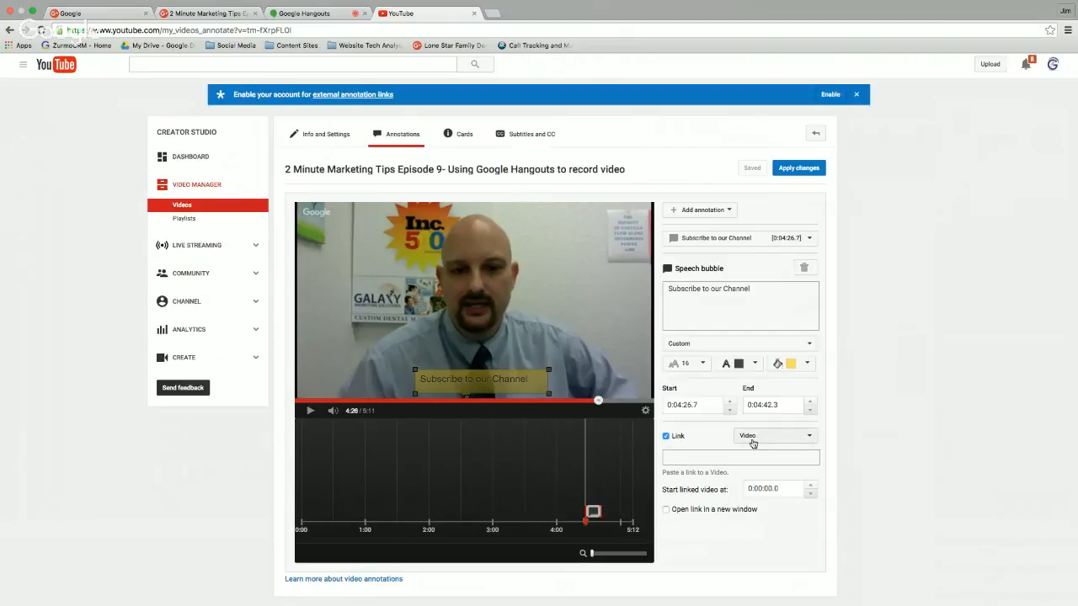
click(810, 437)
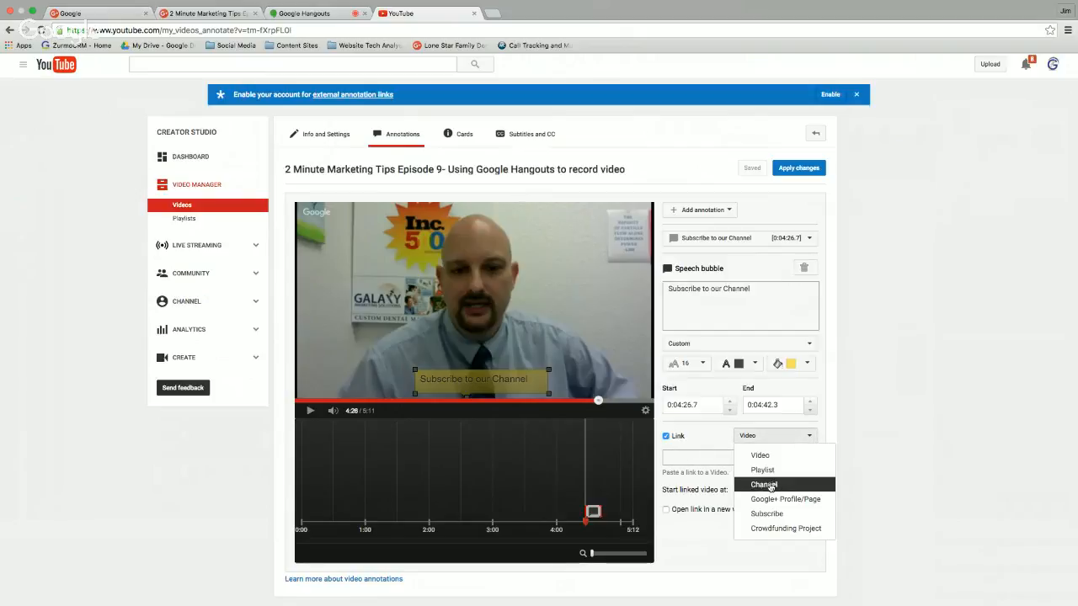
click(776, 515)
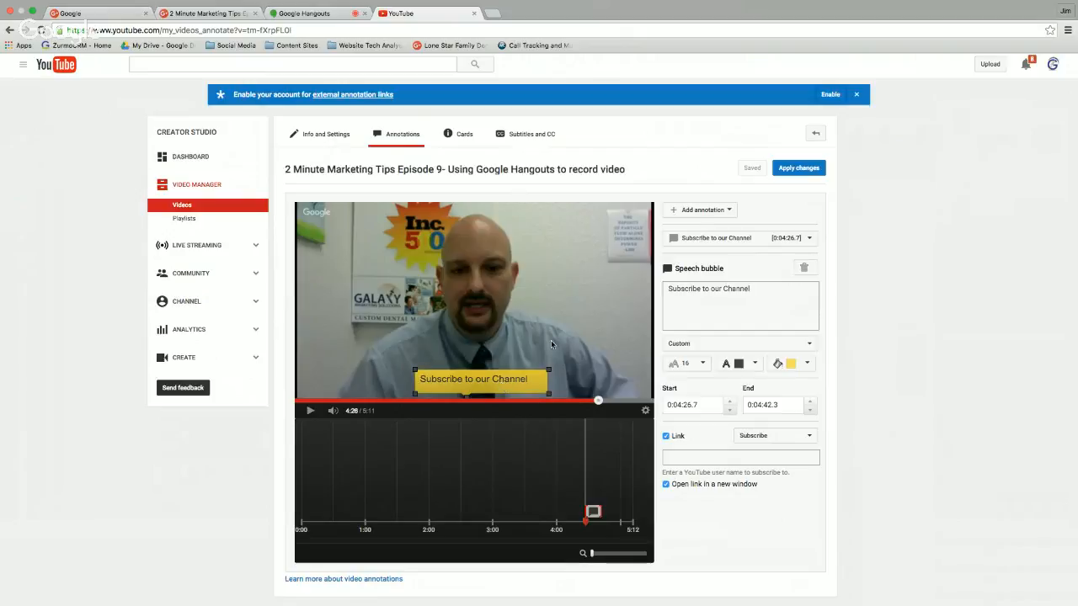
click(783, 171)
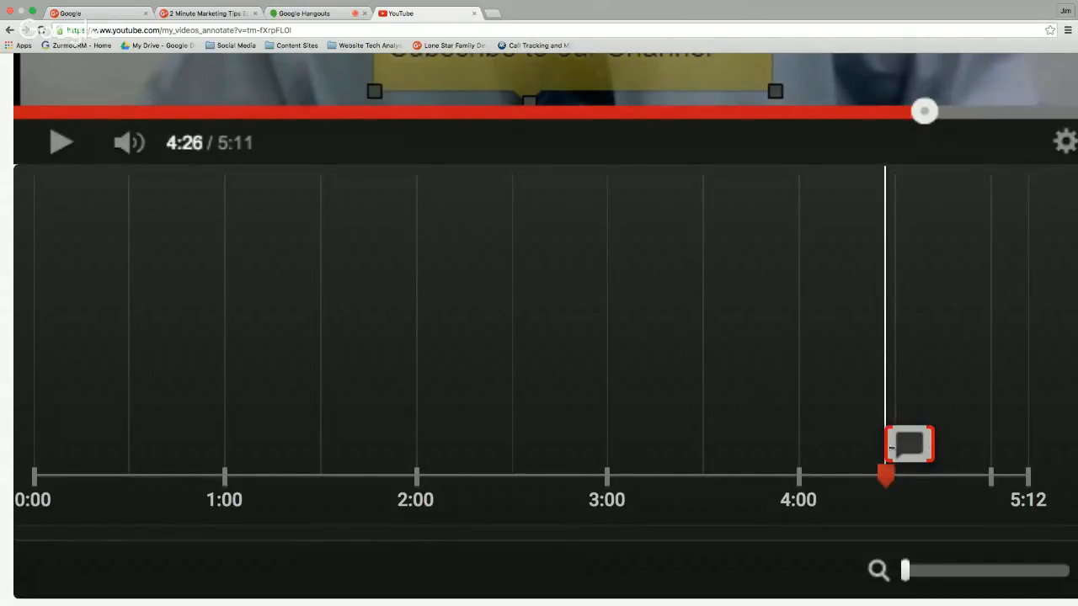
Position the speech bubble on the timeline to start at 0:04:26.7 and extend it to end at 0:05:07.8.
drag(908, 443, 629, 445)
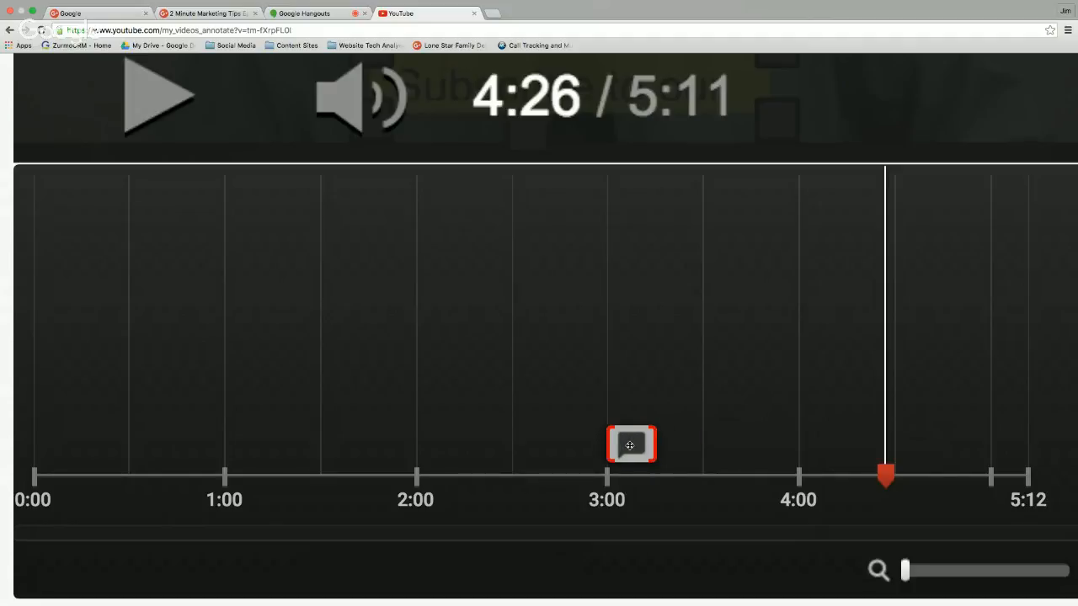
drag(629, 446, 909, 455)
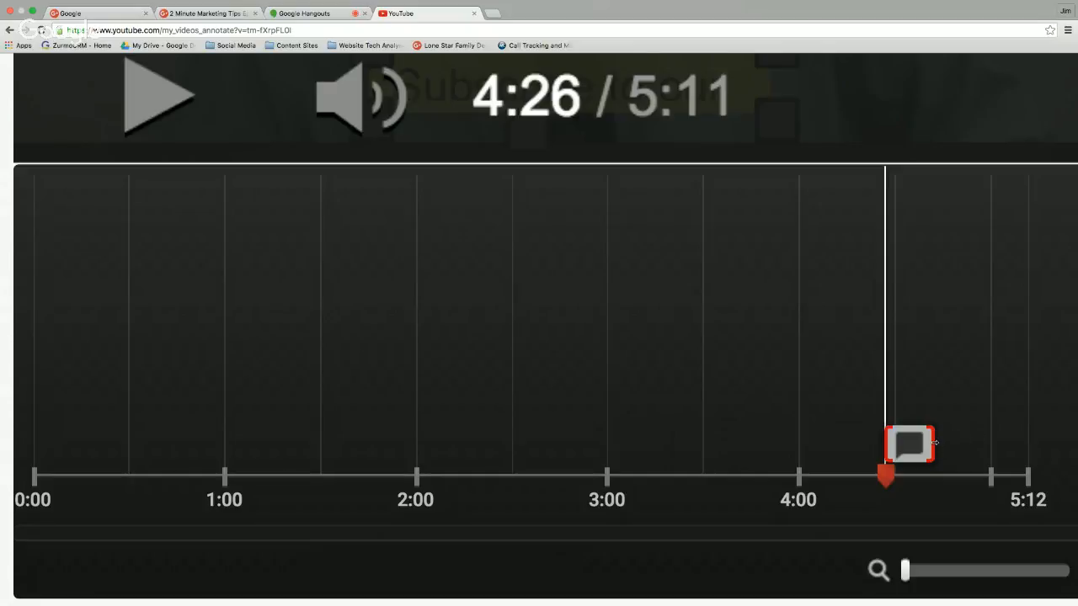
mouse_move(935, 443)
mouse_down()
mouse_move(1029, 446)
mouse_move(1016, 446)
mouse_up()
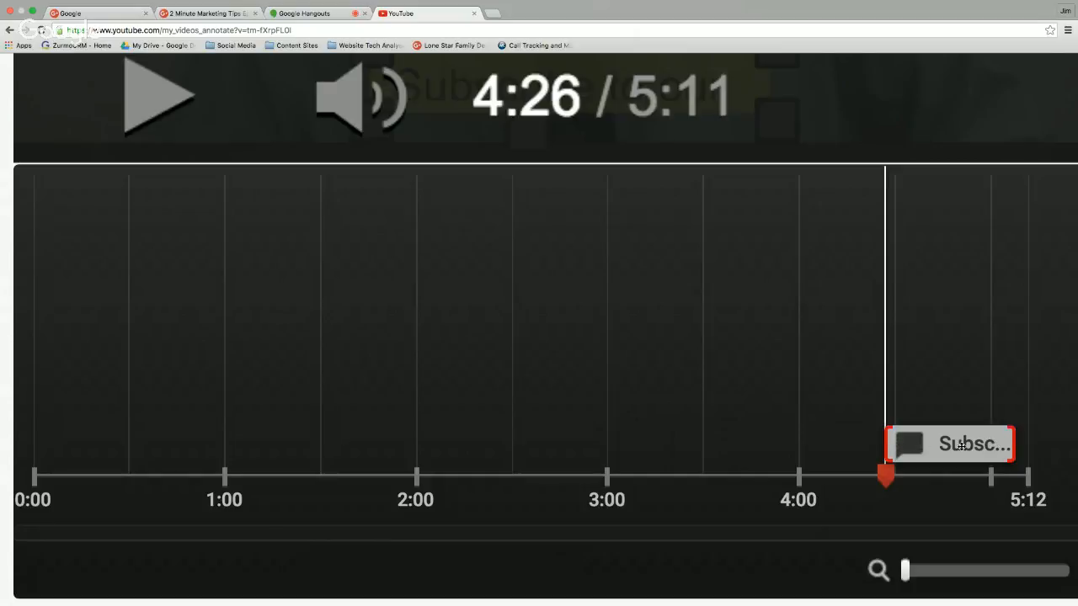
scroll(726, 353, up, 3)
key(super+minus)
key(super+minus)
key(super+minus)
key(super+minus)
key(super+minus)
key(super+minus)
key(super+minus)
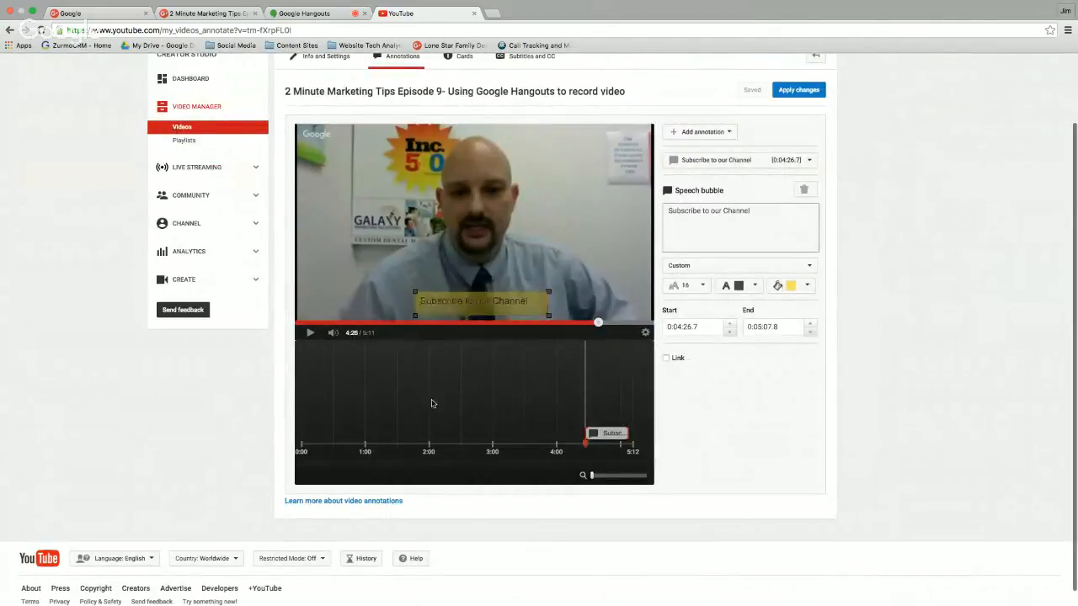
Preview the video at 3:15, 4:23 and 4:36 to check the annotation's timing, and apply the annotation changes.
click(519, 324)
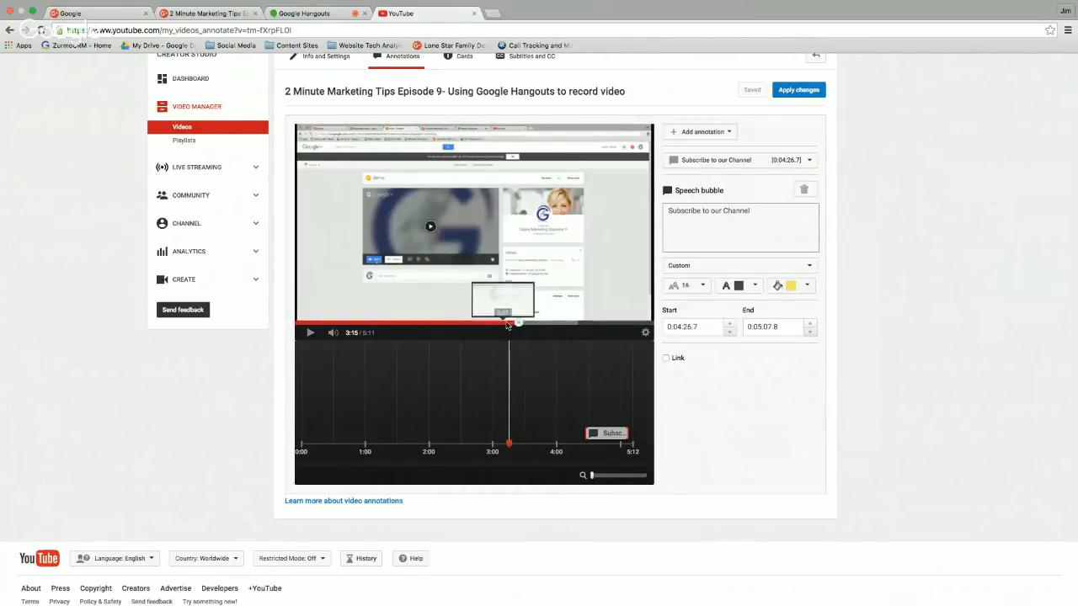
click(593, 326)
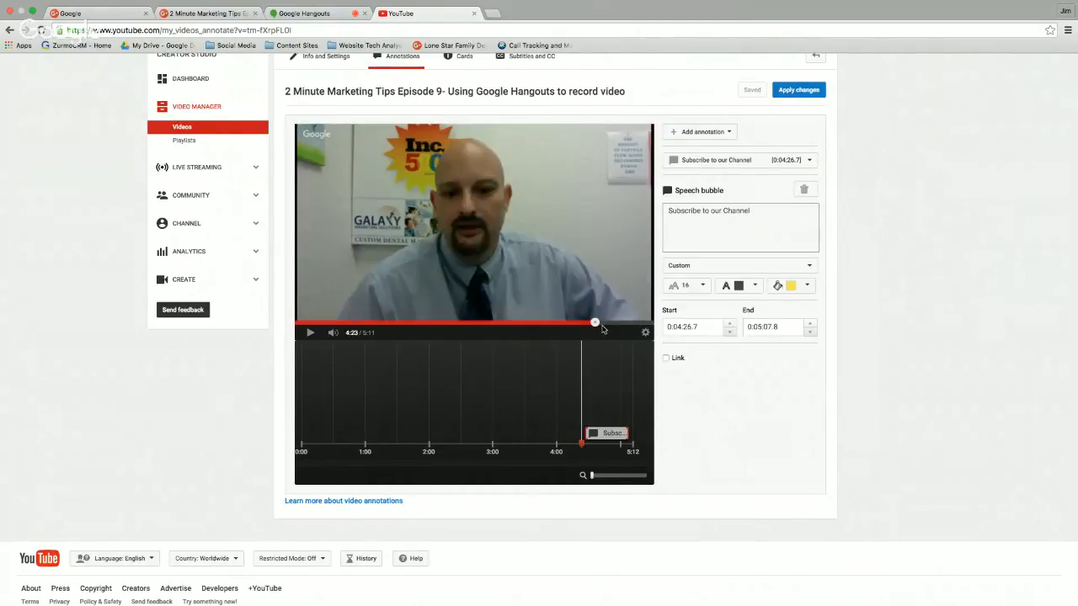
click(611, 325)
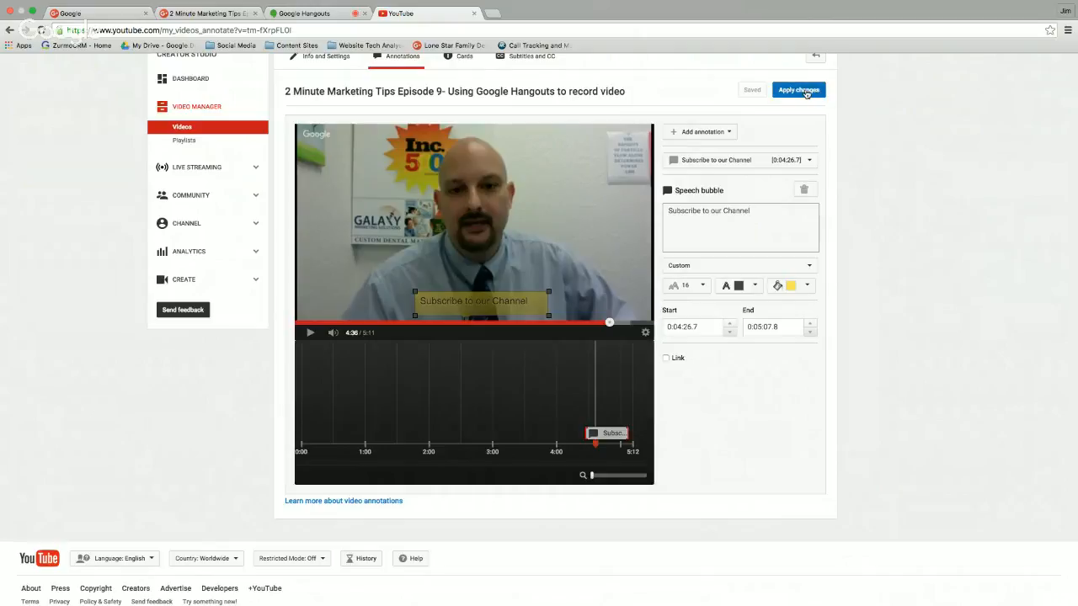
click(806, 95)
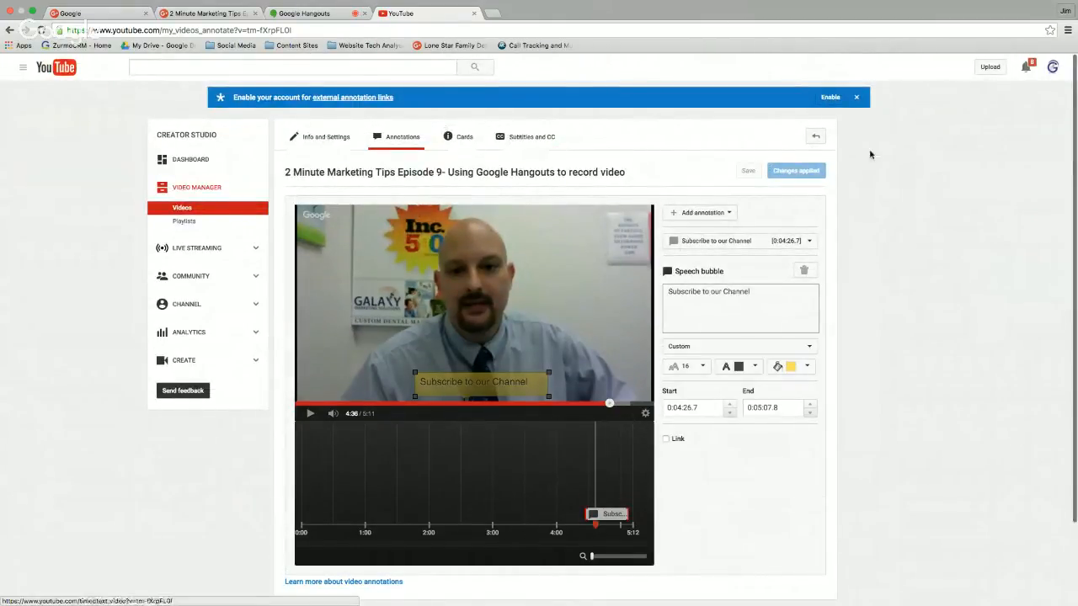
Reopen the Episode 9 video's info and settings from the video list, set its privacy to Public and publish it.
click(813, 141)
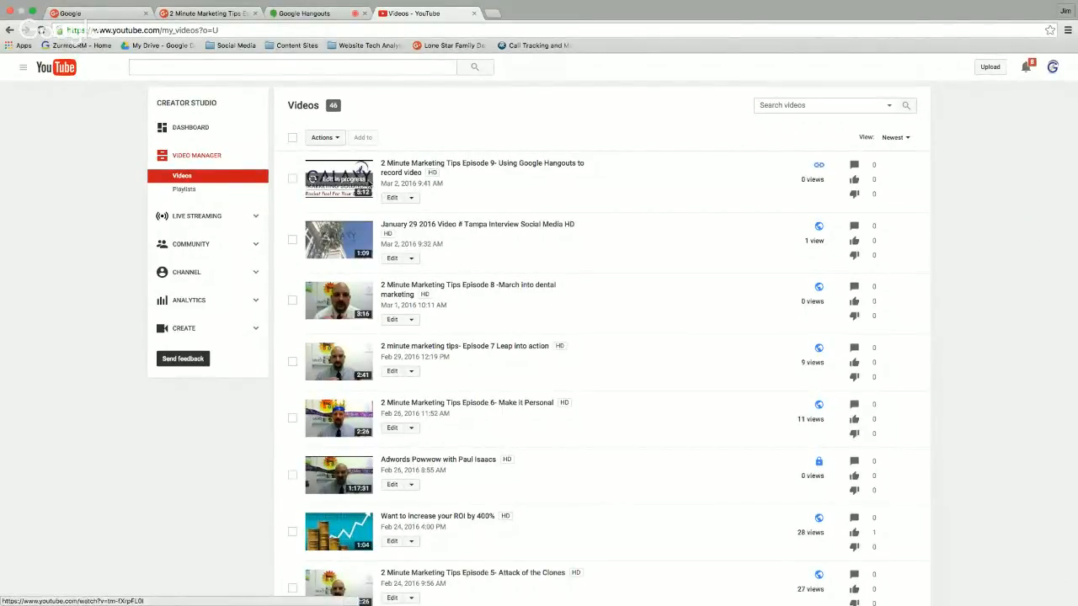
click(395, 203)
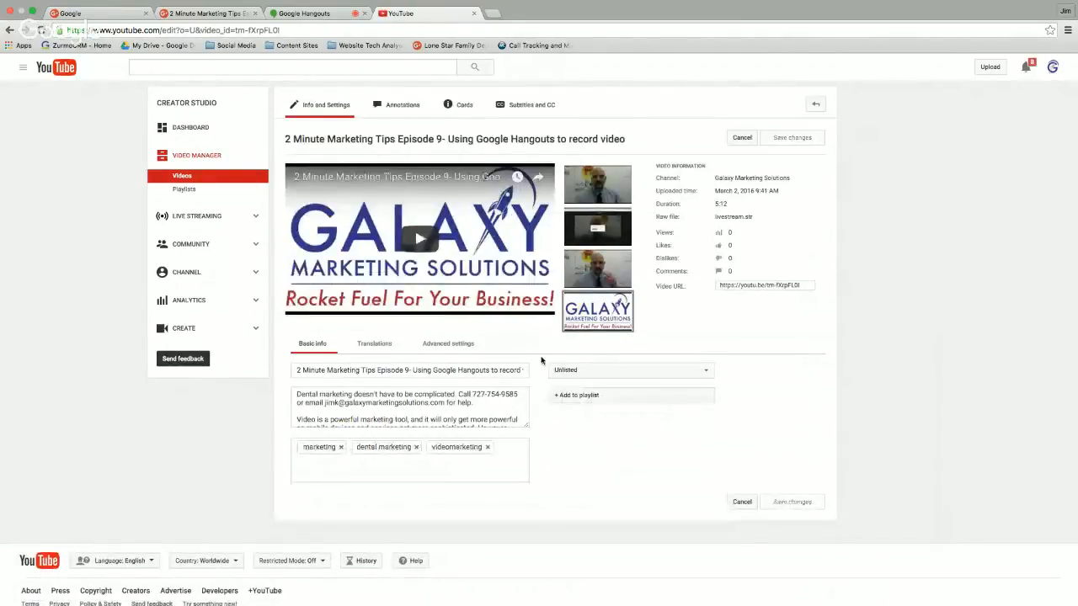
click(709, 372)
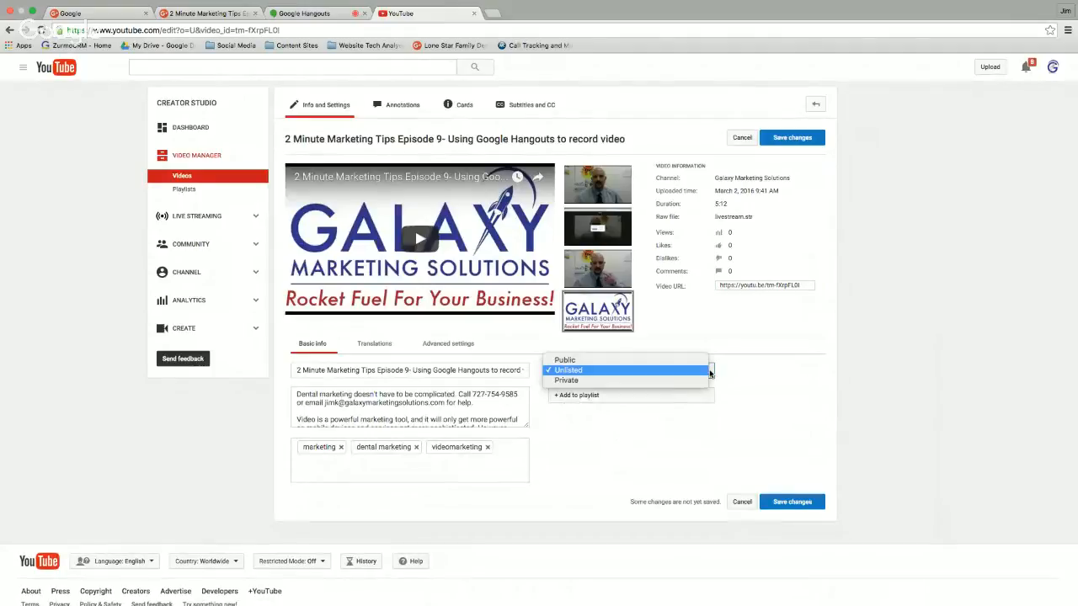
click(590, 360)
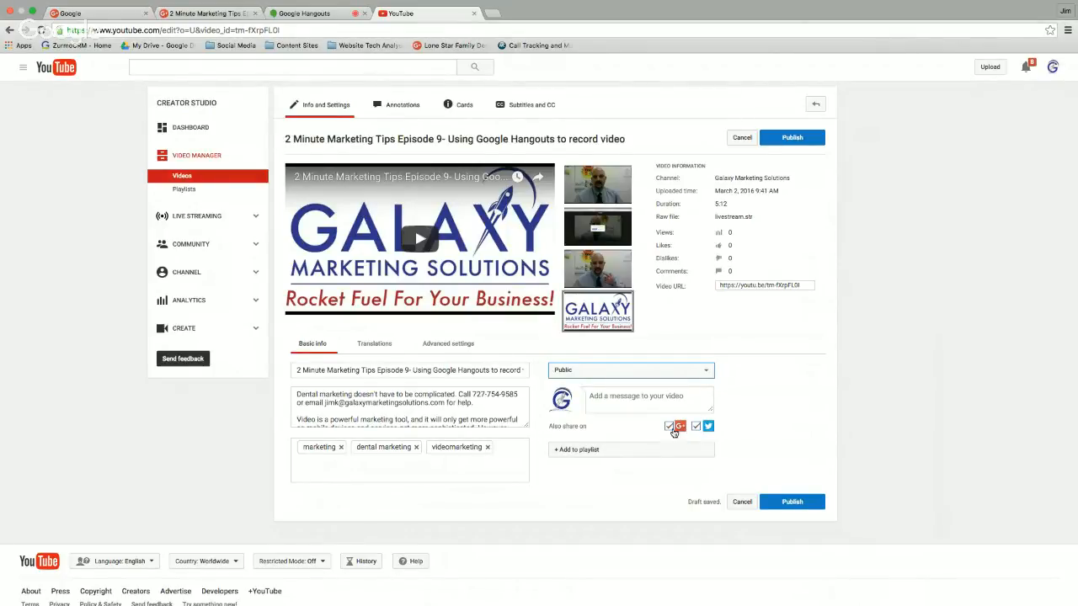
click(793, 138)
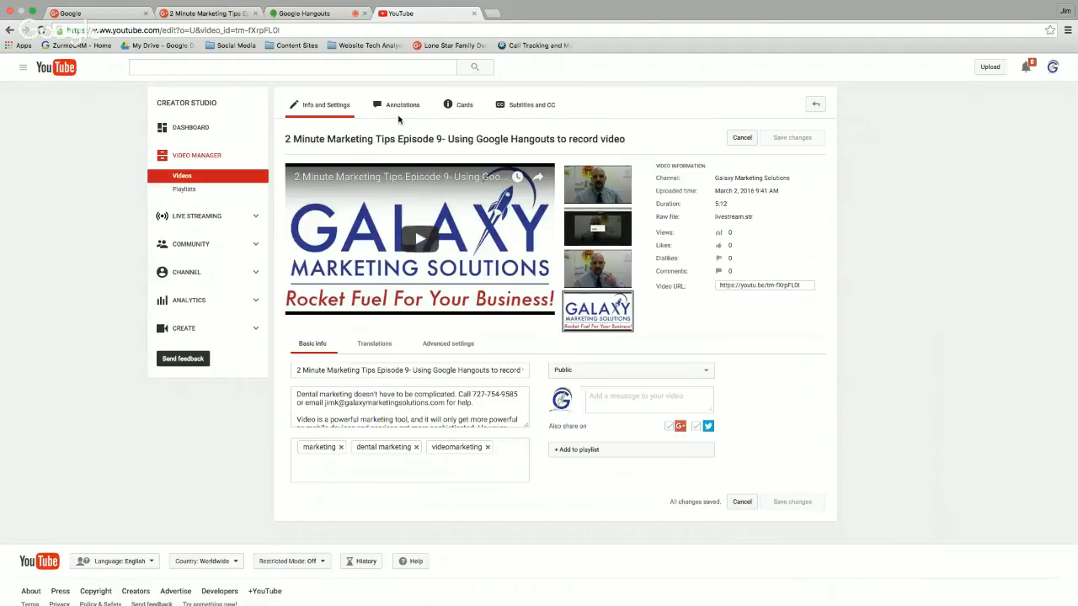
Switch to the running Google Hangouts broadcast.
click(340, 16)
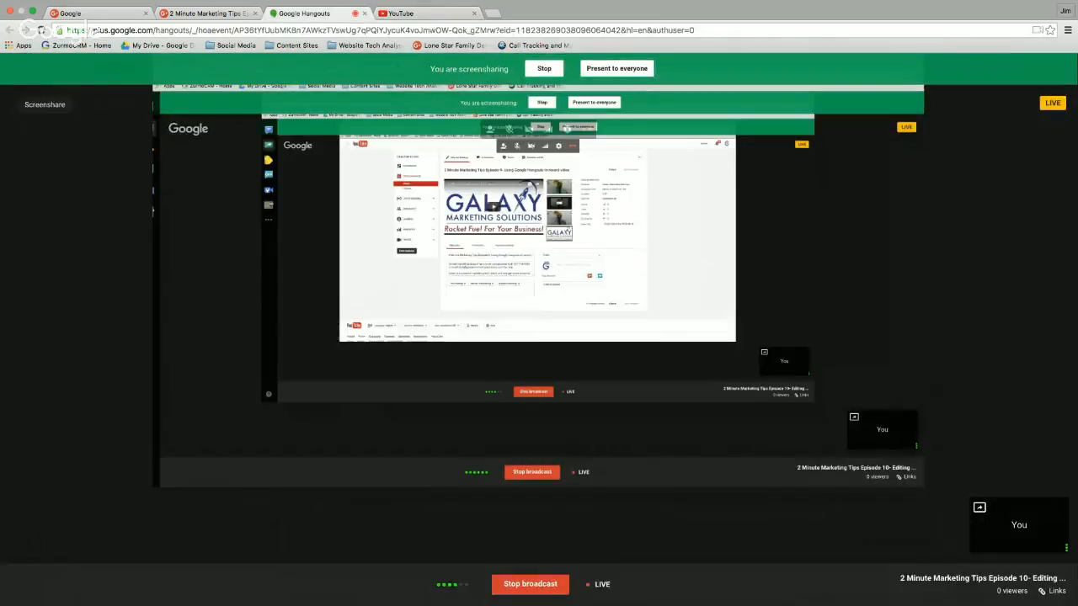